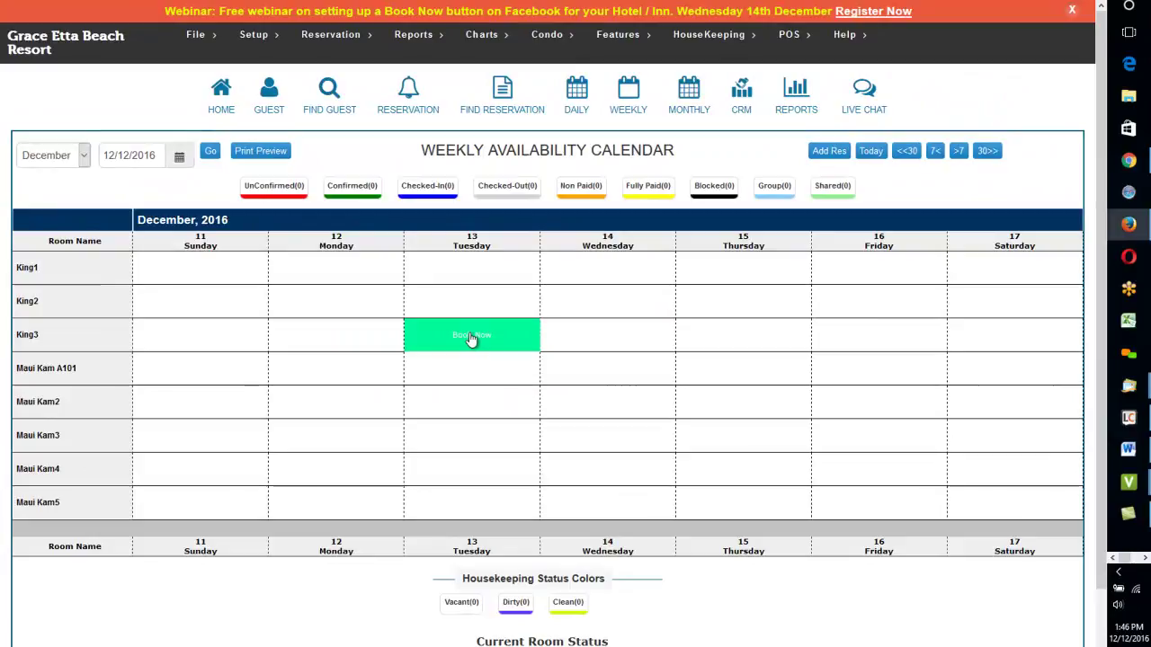
# Step: Start a quick reservation for room King3 on Tuesday, 13 December 2016, from the weekly calendar
pyautogui.click(472, 337)
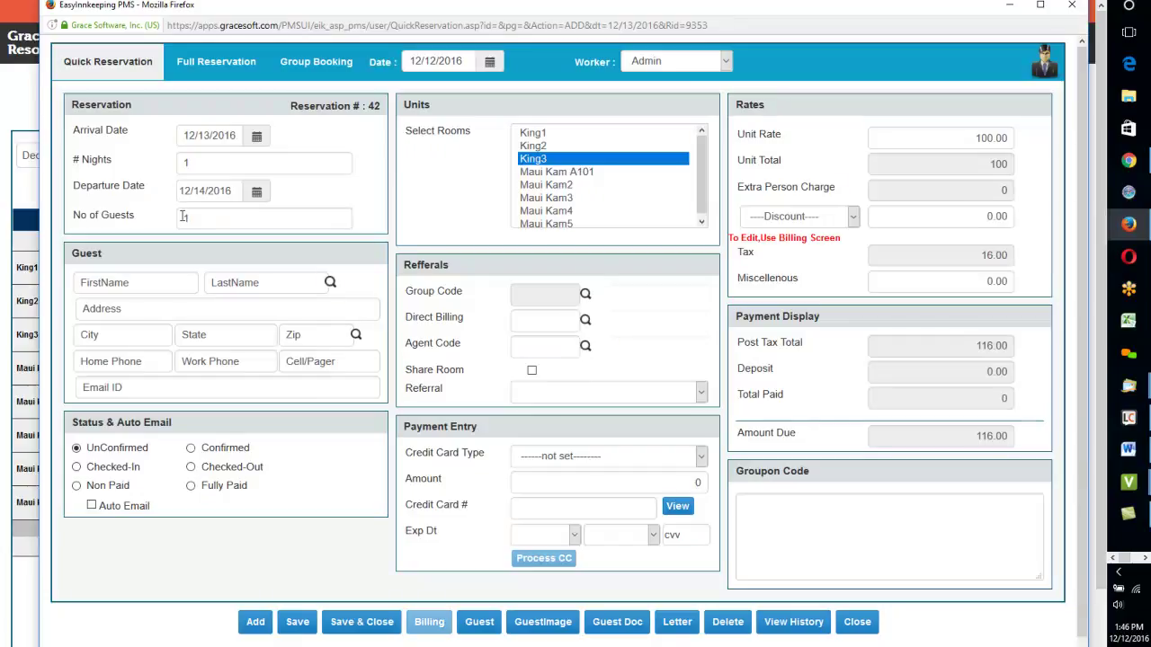
# Step: Change the King3 stay to 3 nights departing 12/16/2016, recalculating the amount due to 348.00
pyautogui.moveTo(184, 136); pyautogui.dragTo(225, 138)
pyautogui.click(184, 163)
pyautogui.doubleClick(184, 163)
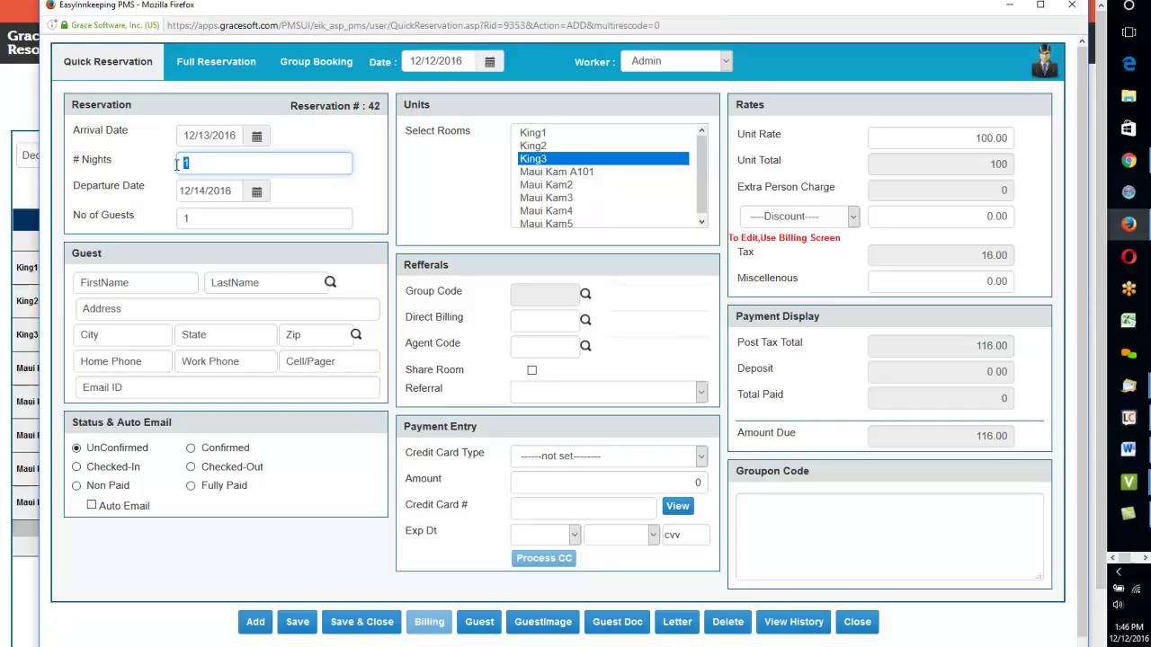
pyautogui.write('1')
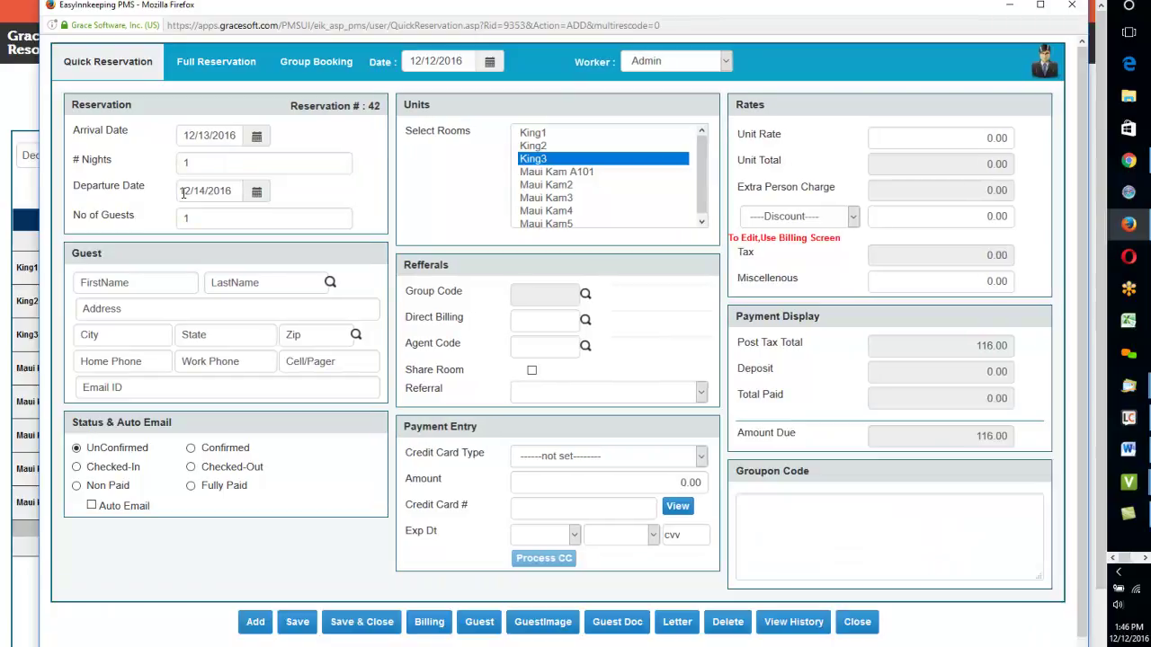
pyautogui.hotkey('ctrl', 'a')
pyautogui.write('3')
pyautogui.press('Tab')
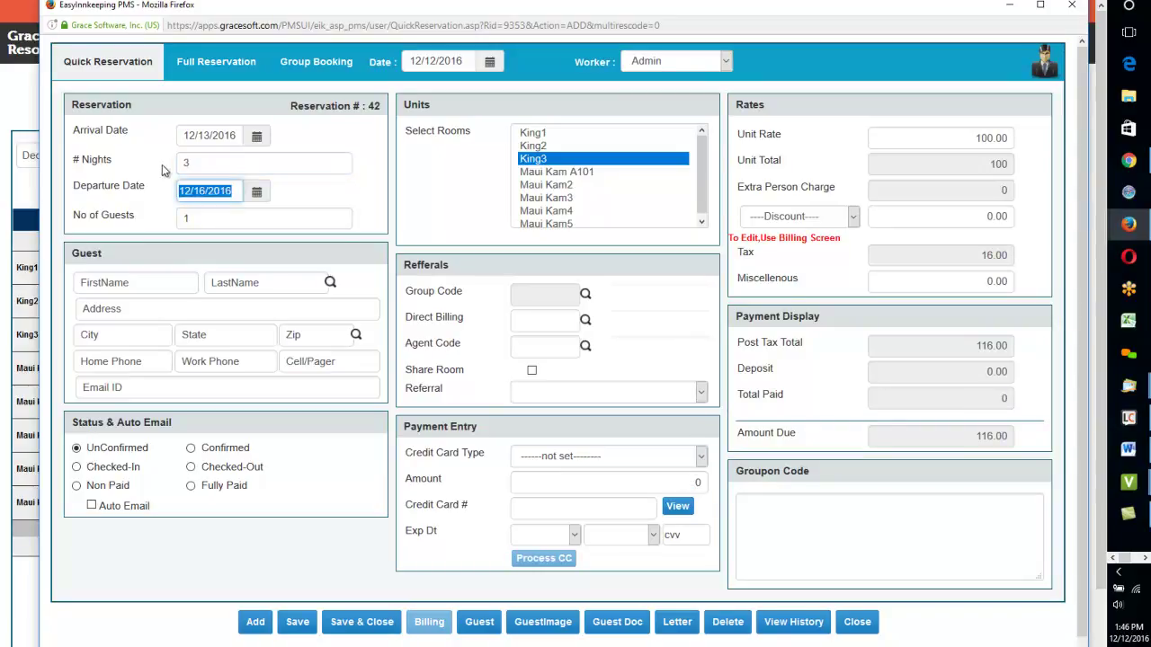
pyautogui.click(147, 288)
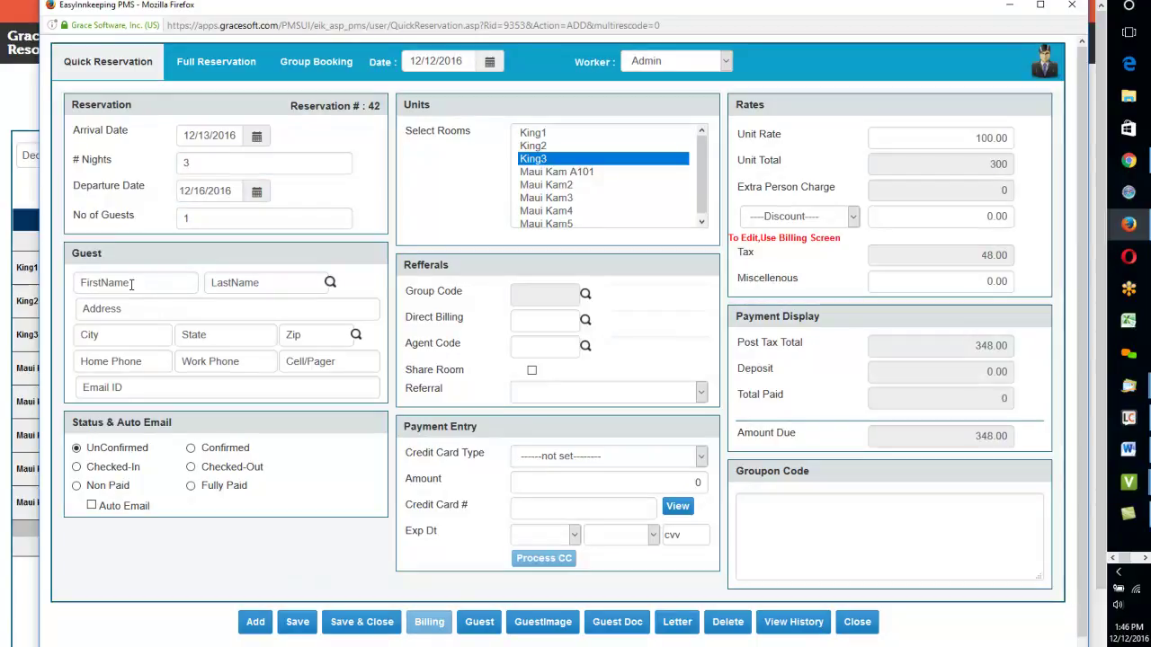
# Step: Enter the guest's first and last name and pick the matching record from the Existing Guest List
pyautogui.click(131, 285)
pyautogui.write('john')
pyautogui.press('Tab')
pyautogui.write('doe')
pyautogui.press('Return')
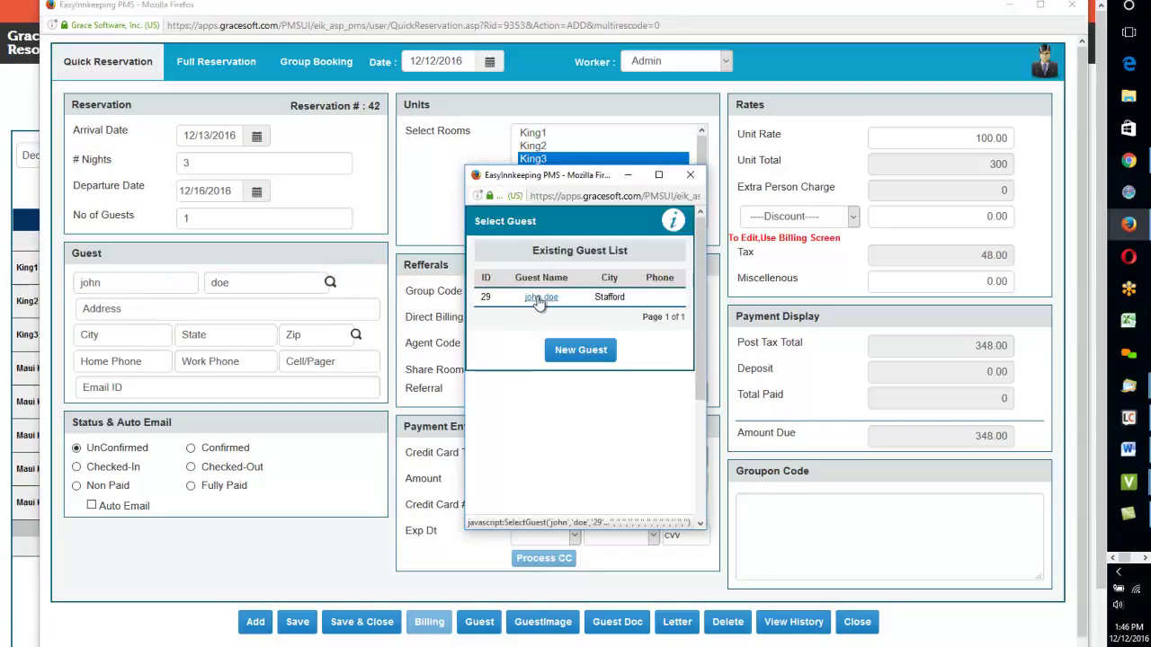
pyautogui.click(540, 297)
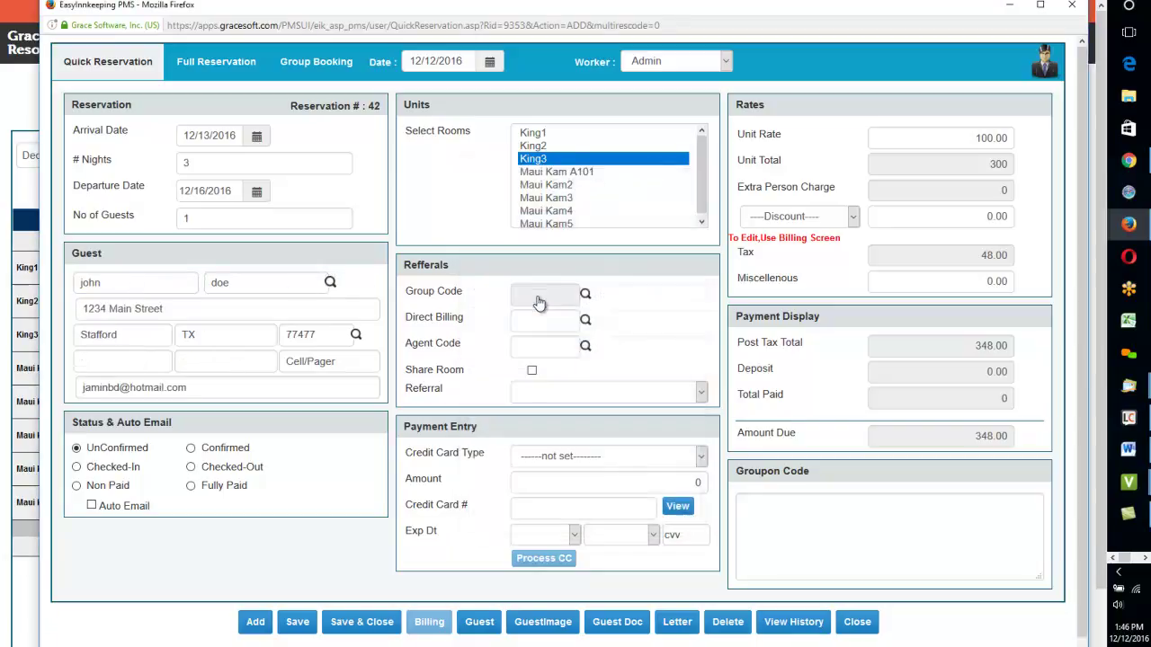
# Step: Open the Select Guest search, check its search-by options, and close it without searching
pyautogui.click(330, 284)
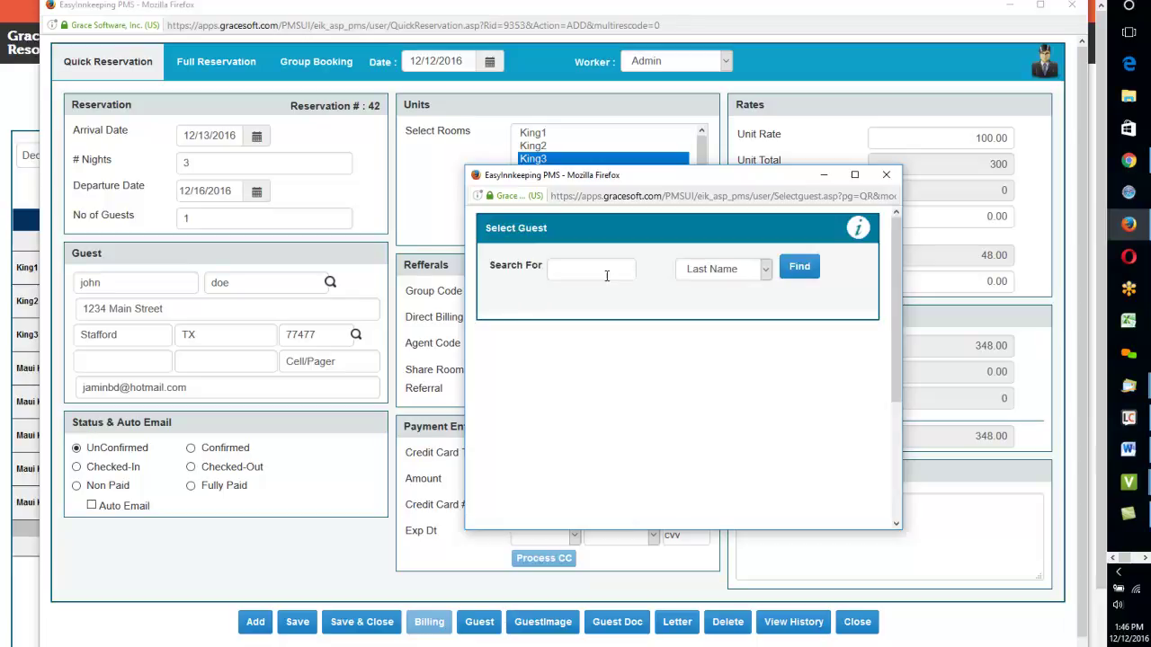
pyautogui.click(615, 279)
pyautogui.click(755, 277)
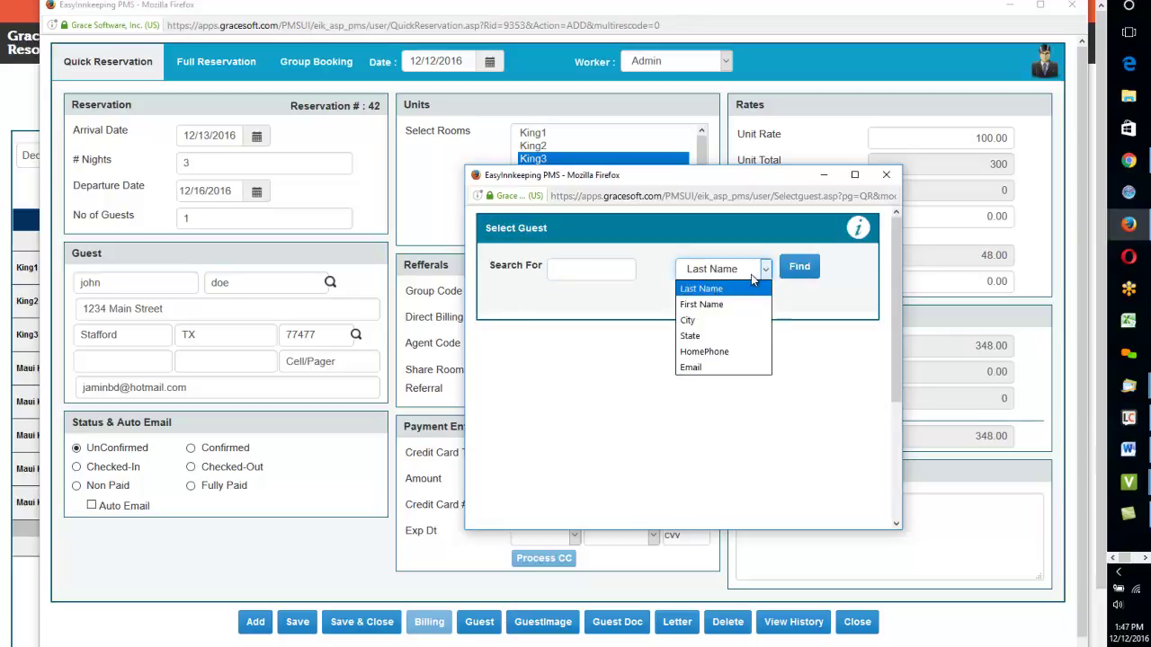
pyautogui.click(884, 179)
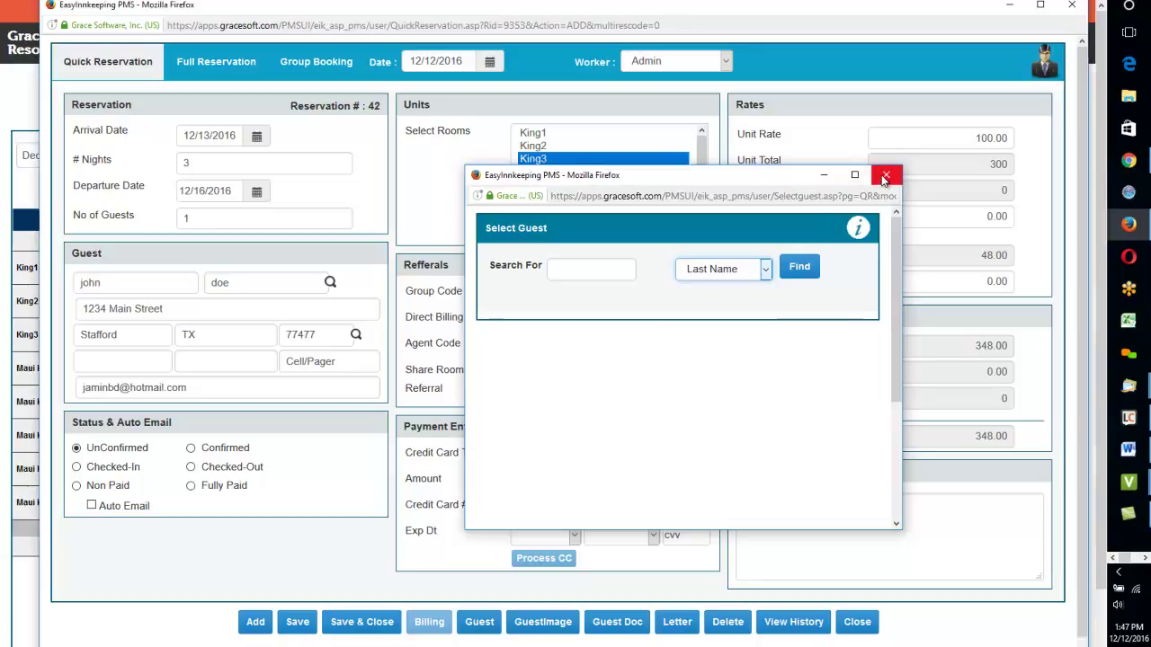
pyautogui.click(885, 179)
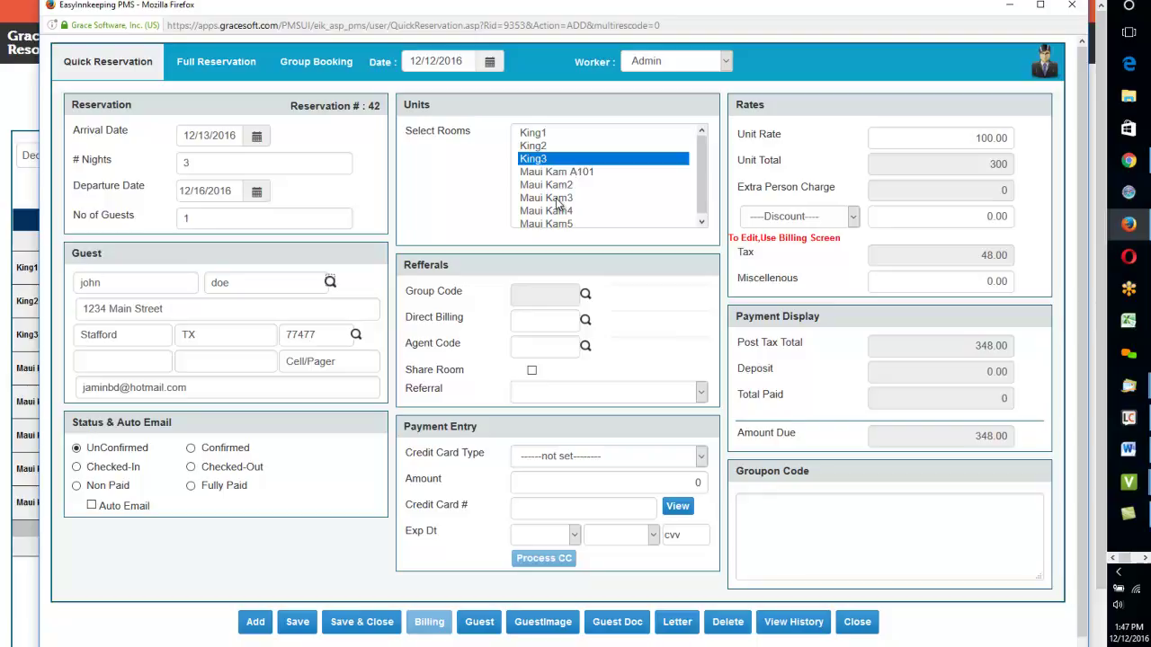
pyautogui.keyDown('ctrl'); pyautogui.click(557, 200); pyautogui.keyUp('ctrl')
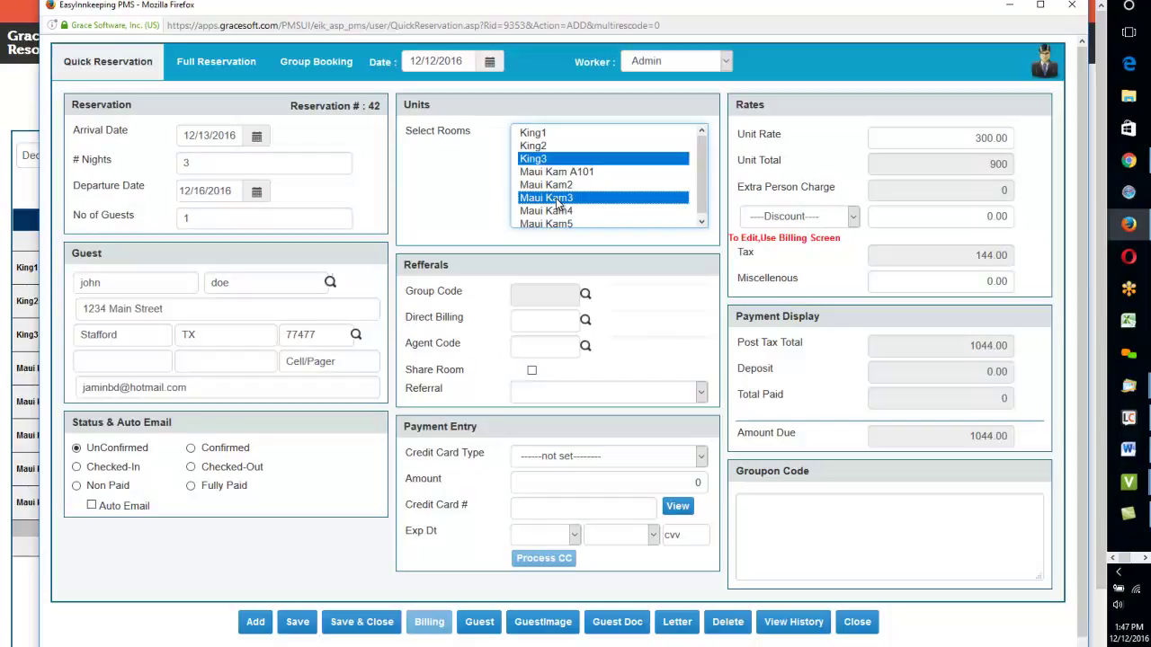
pyautogui.click(543, 161)
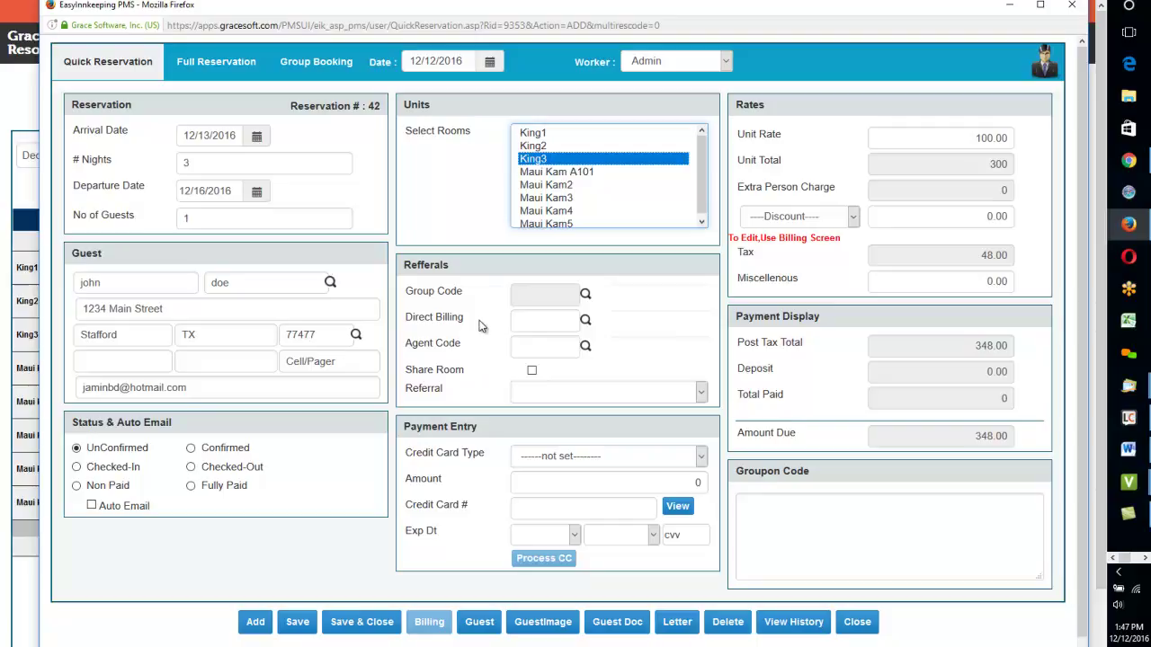
pyautogui.moveTo(466, 294); pyautogui.dragTo(408, 293)
pyautogui.moveTo(467, 319); pyautogui.dragTo(409, 321)
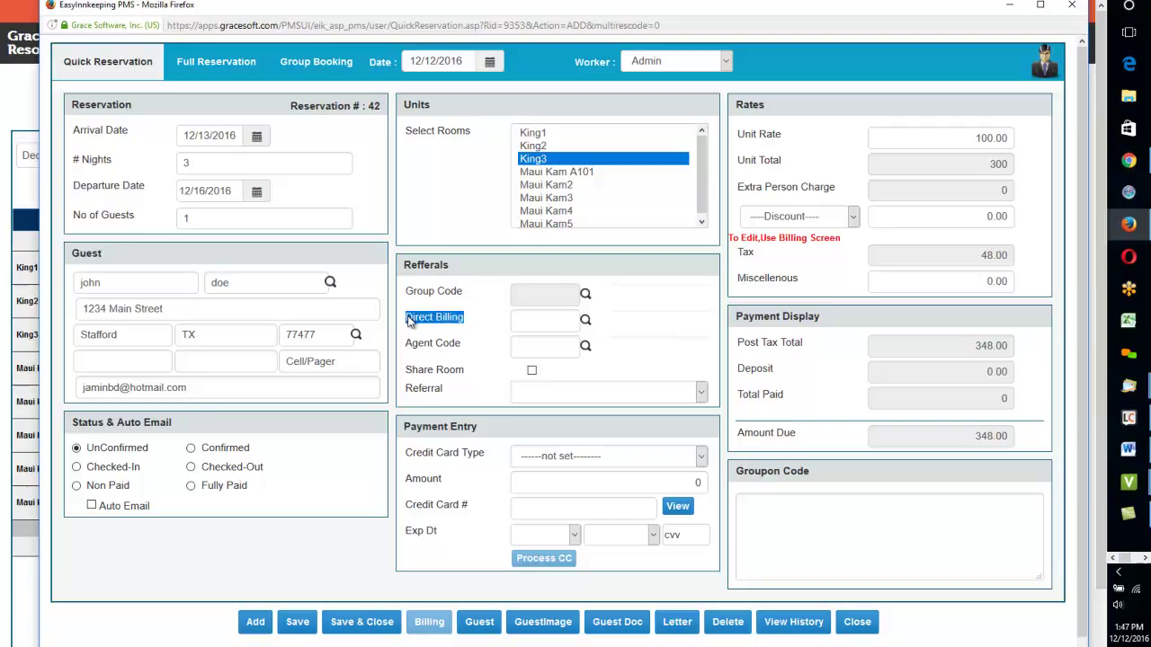
pyautogui.moveTo(465, 346); pyautogui.dragTo(409, 352)
pyautogui.moveTo(446, 390); pyautogui.dragTo(423, 379)
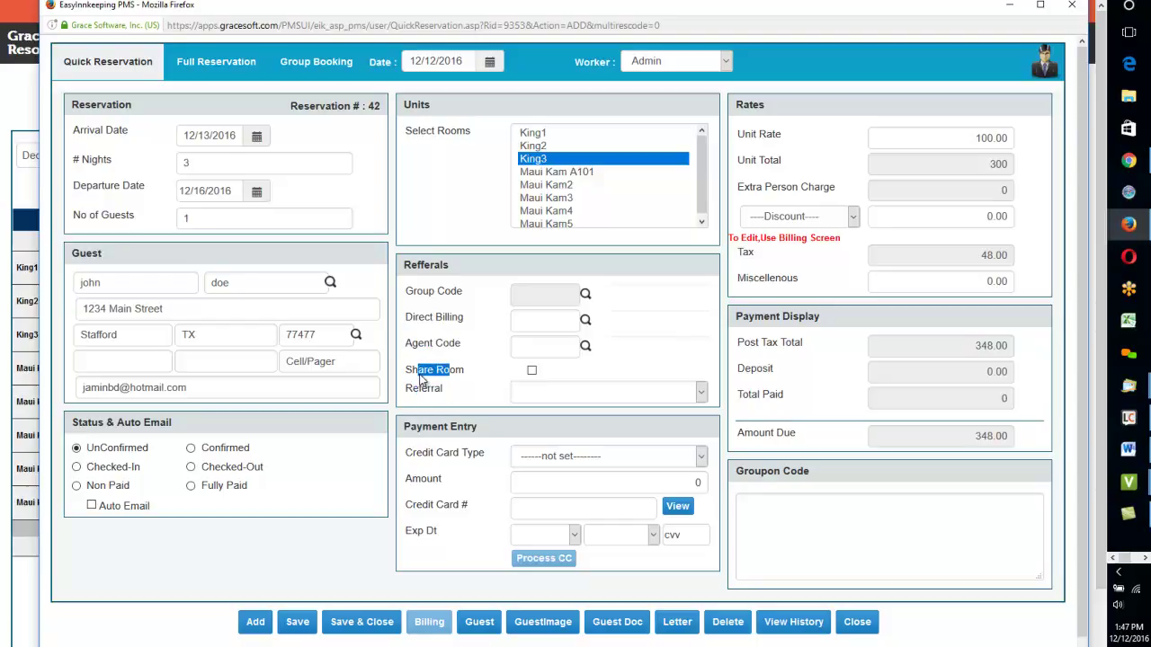
# Step: Set the payment type to VisaCard Payment, enter the card number, and set expiry 10/2024
pyautogui.click(580, 460)
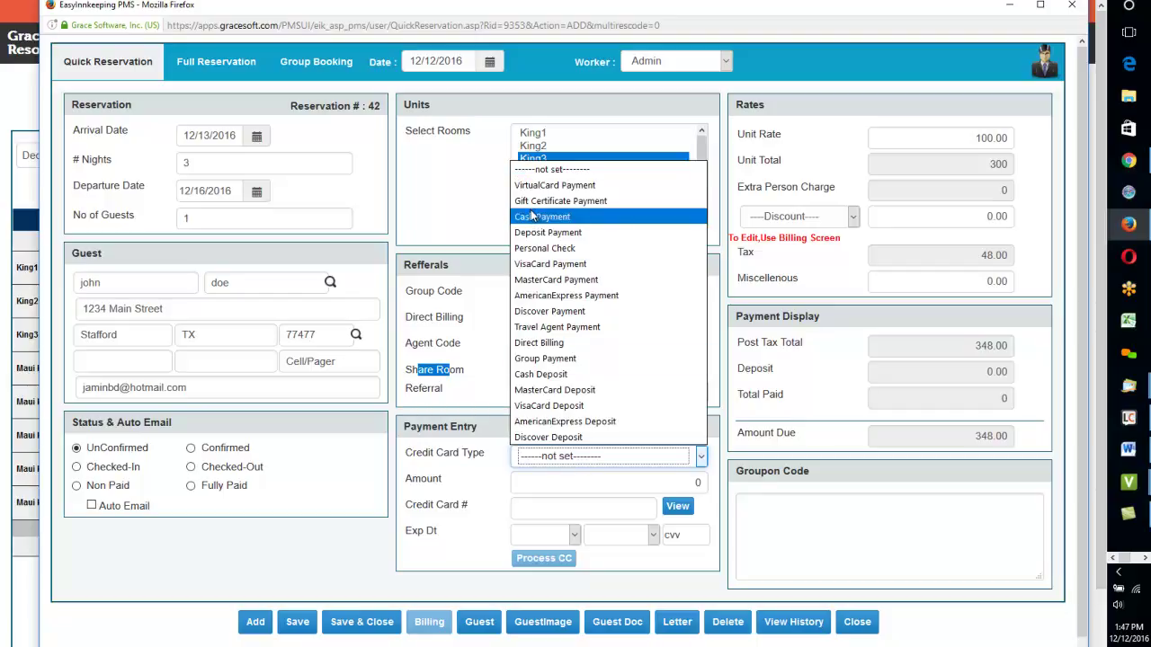
pyautogui.click(537, 266)
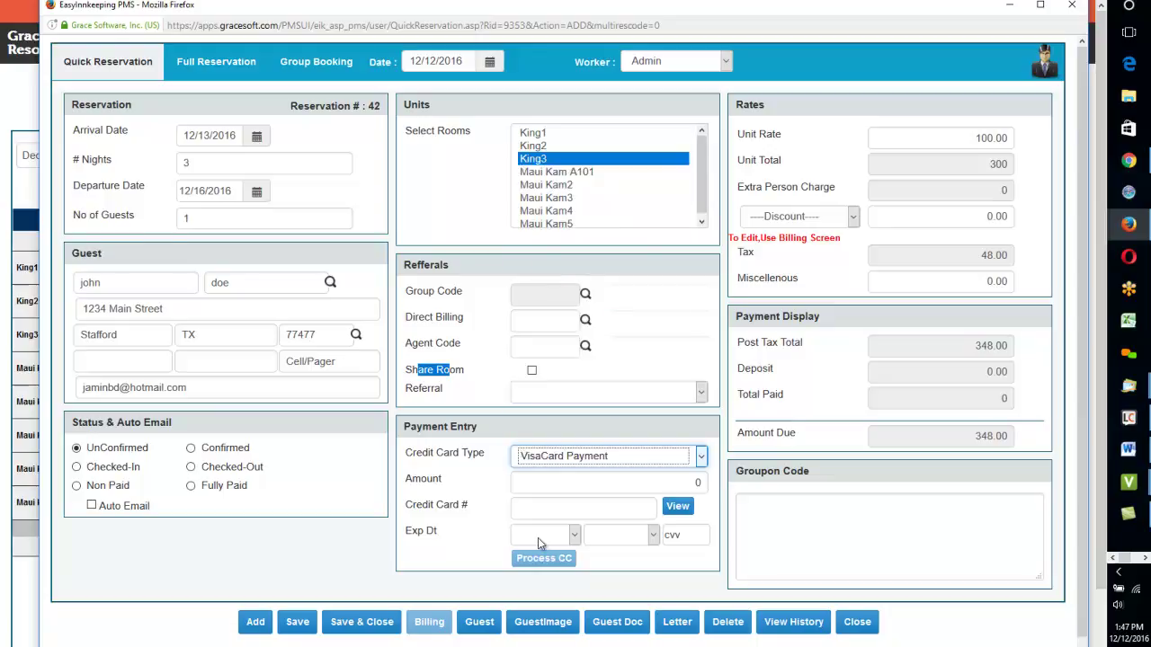
pyautogui.click(528, 482)
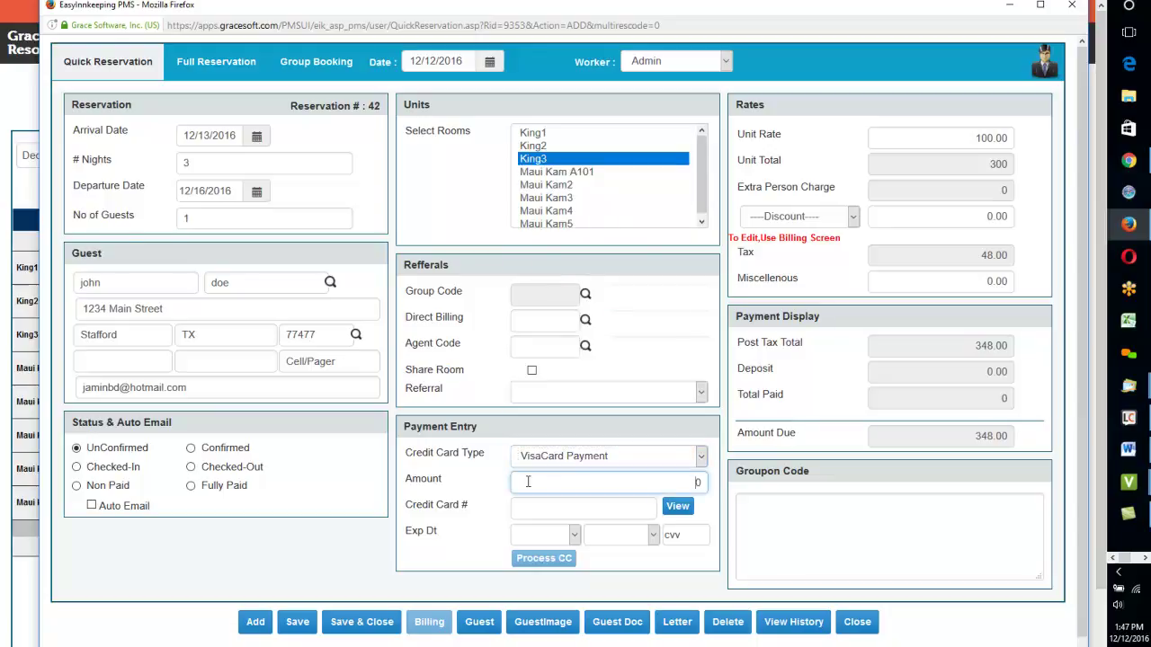
pyautogui.click(528, 505)
pyautogui.write('4111')
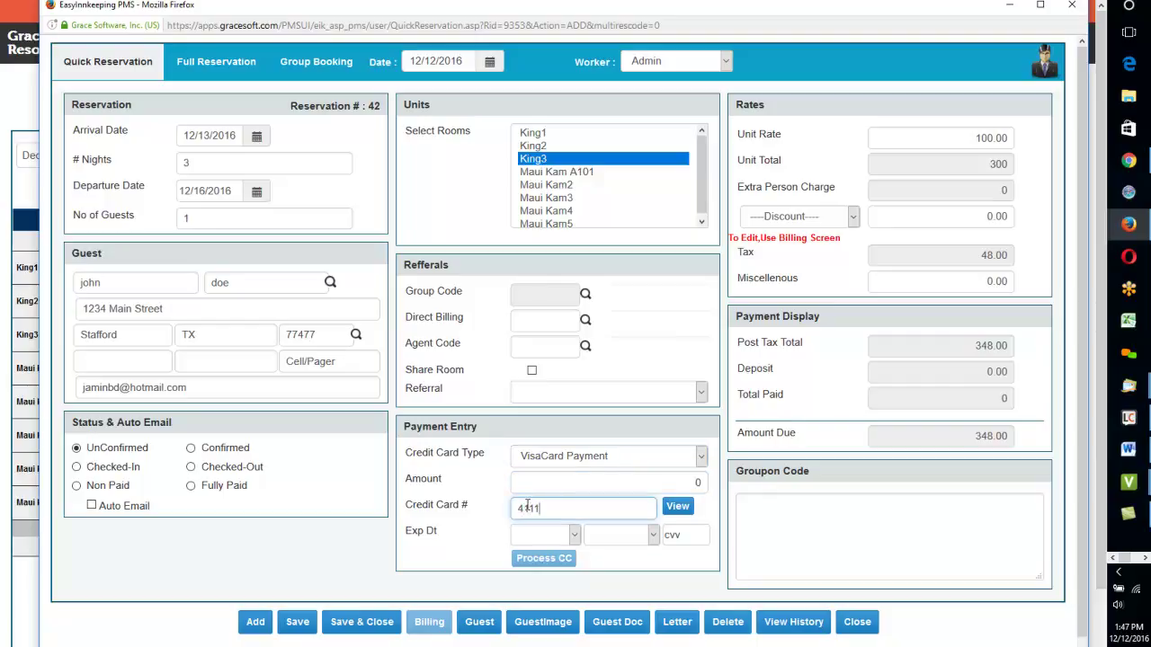
pyautogui.write('111111111111')
pyautogui.click(544, 535)
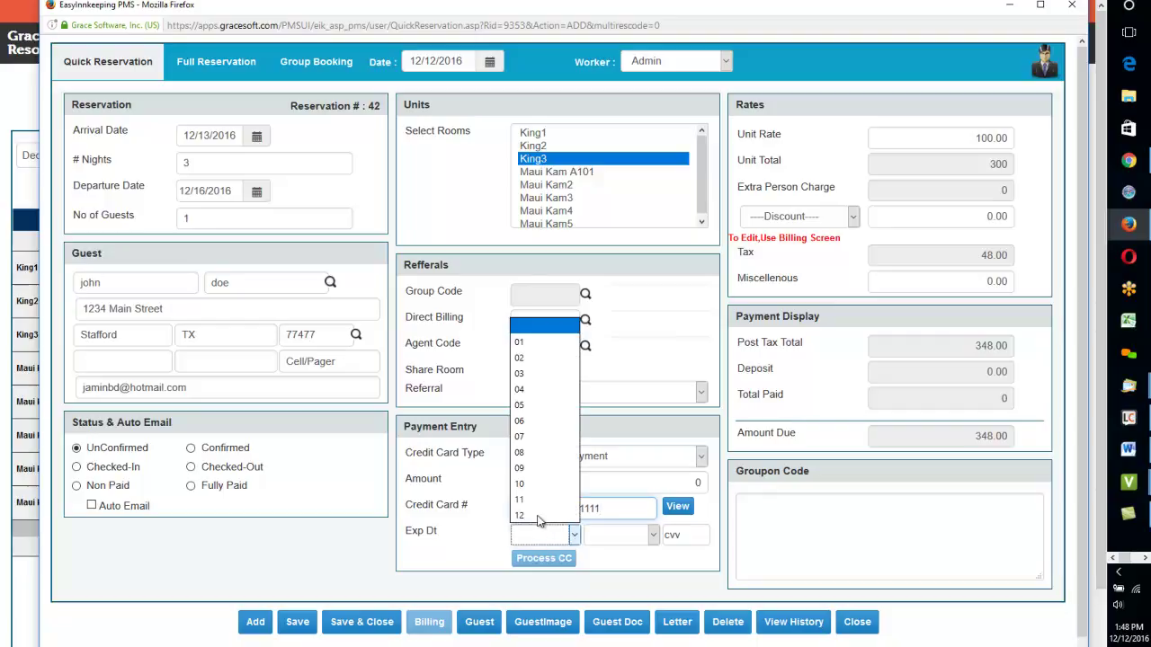
pyautogui.click(528, 484)
pyautogui.click(606, 539)
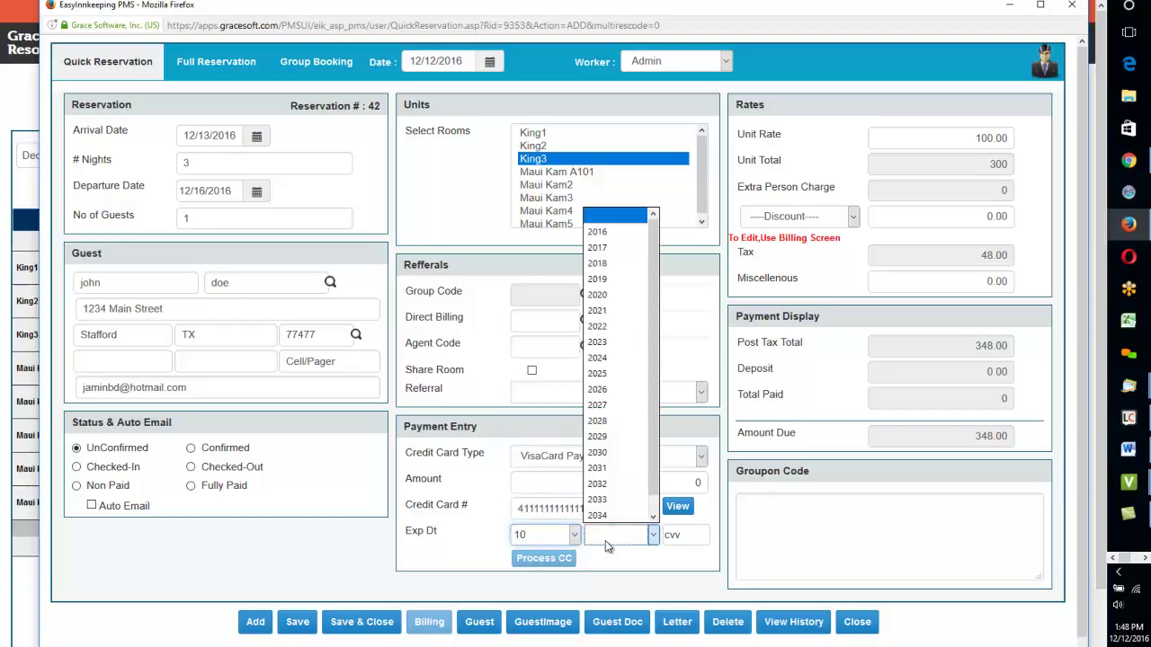
pyautogui.click(597, 359)
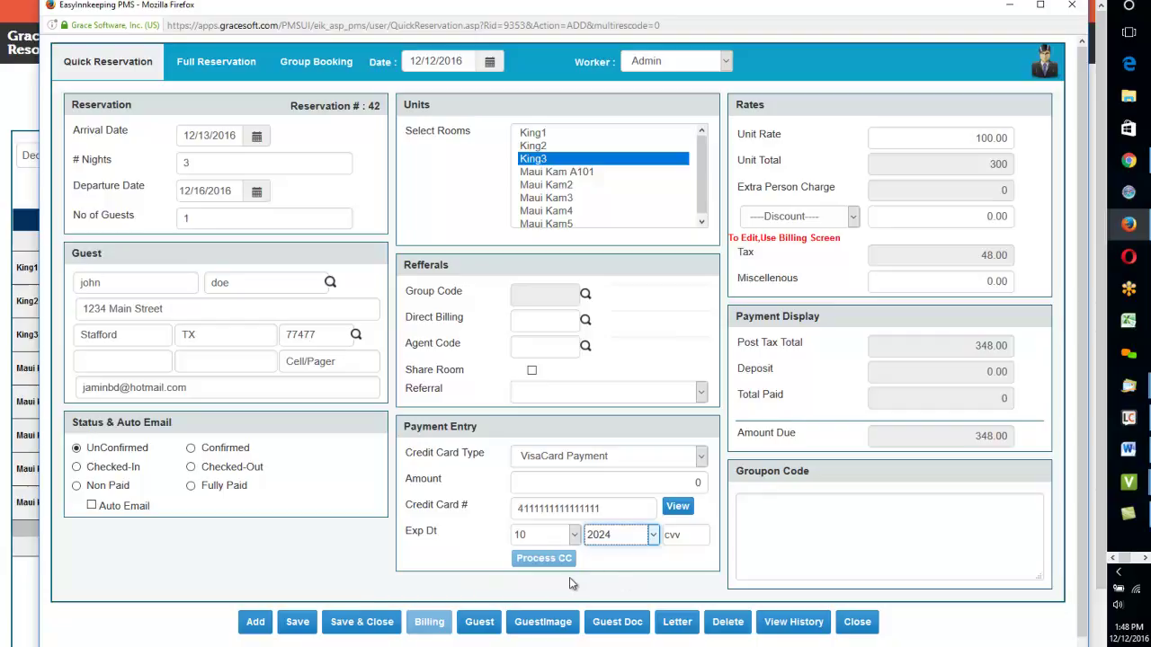
pyautogui.click(626, 558)
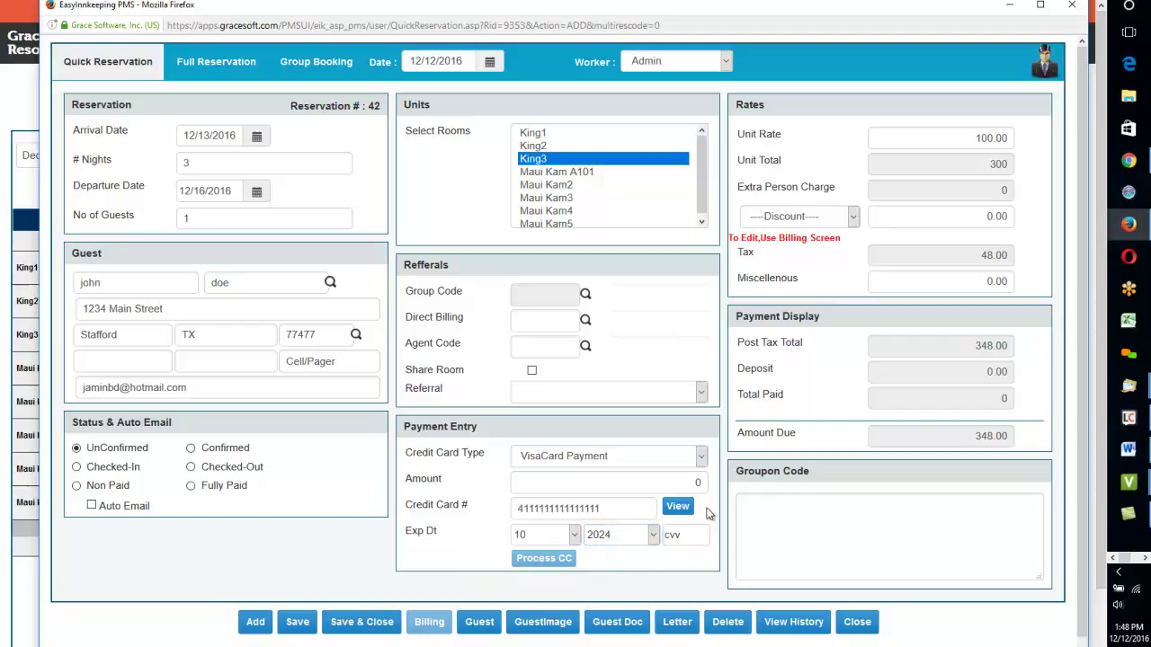
# Step: Switch the booking to room King2 at a 125.00 unit rate, making 435.00 due
pyautogui.click(530, 146)
pyautogui.moveTo(971, 137); pyautogui.dragTo(1020, 138)
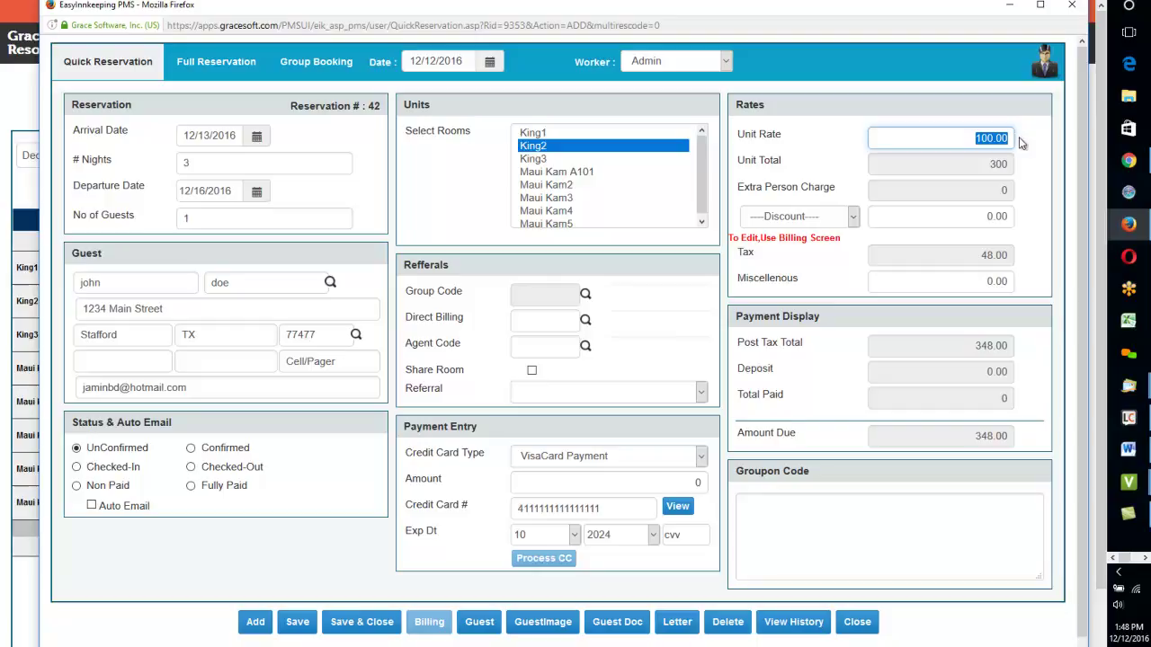
pyautogui.write('125.')
pyautogui.press('Tab')
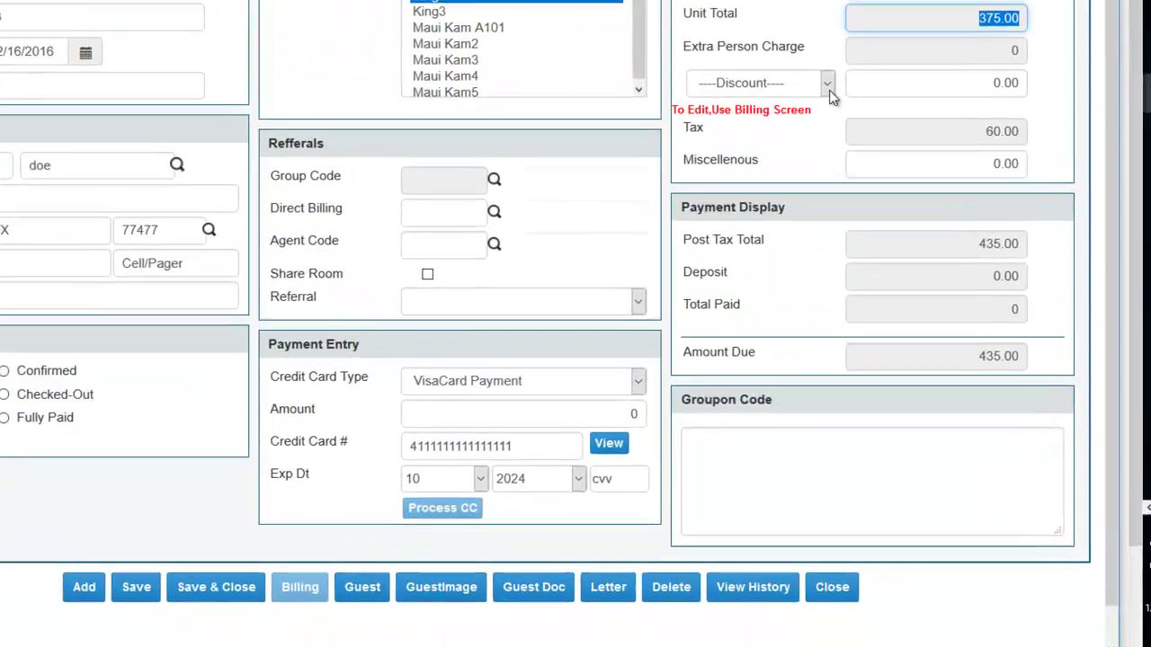
pyautogui.click(852, 217)
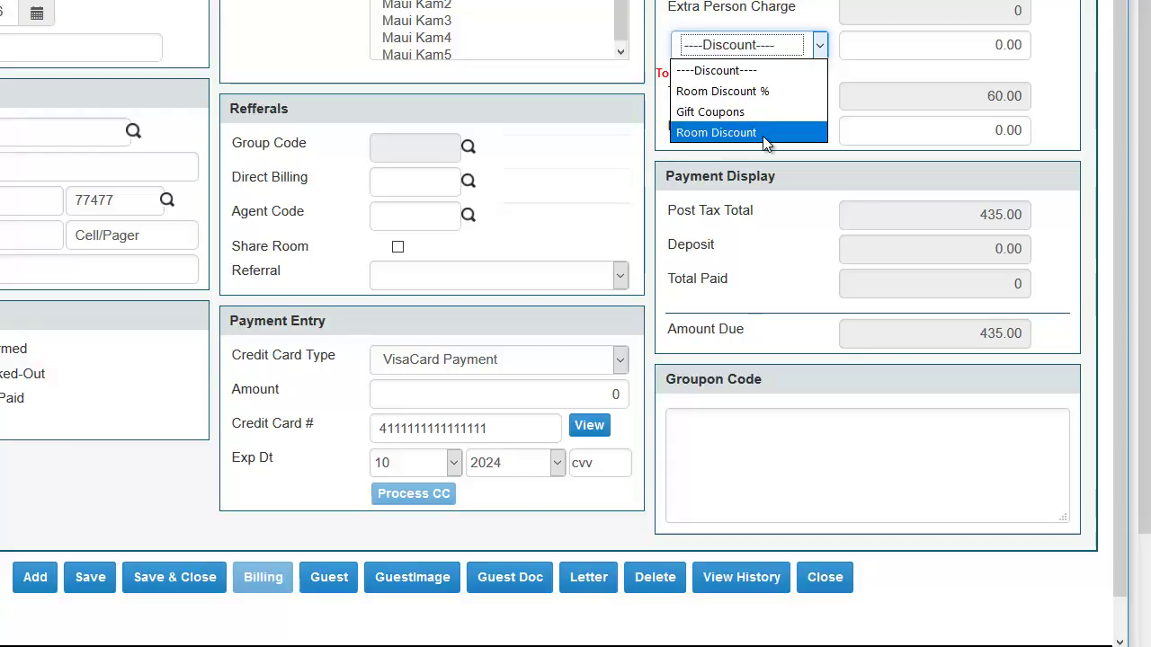
# Step: Choose Room Discount, enter 'Notes:' in the Groupon Code box, and save the reservation
pyautogui.click(764, 133)
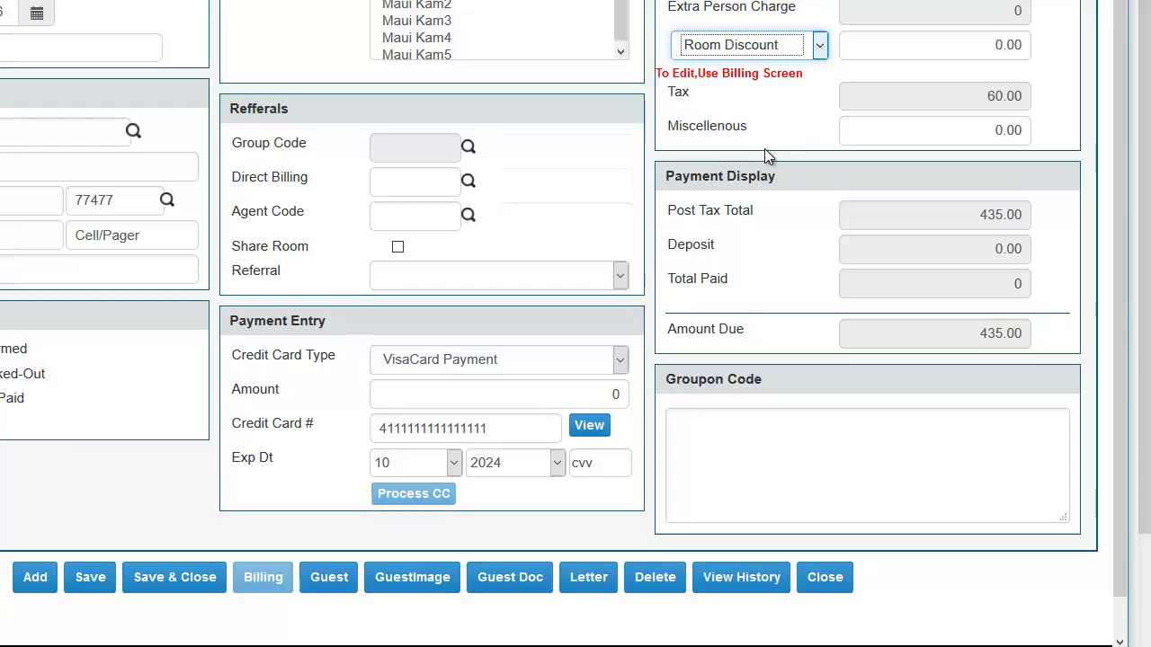
pyautogui.click(733, 433)
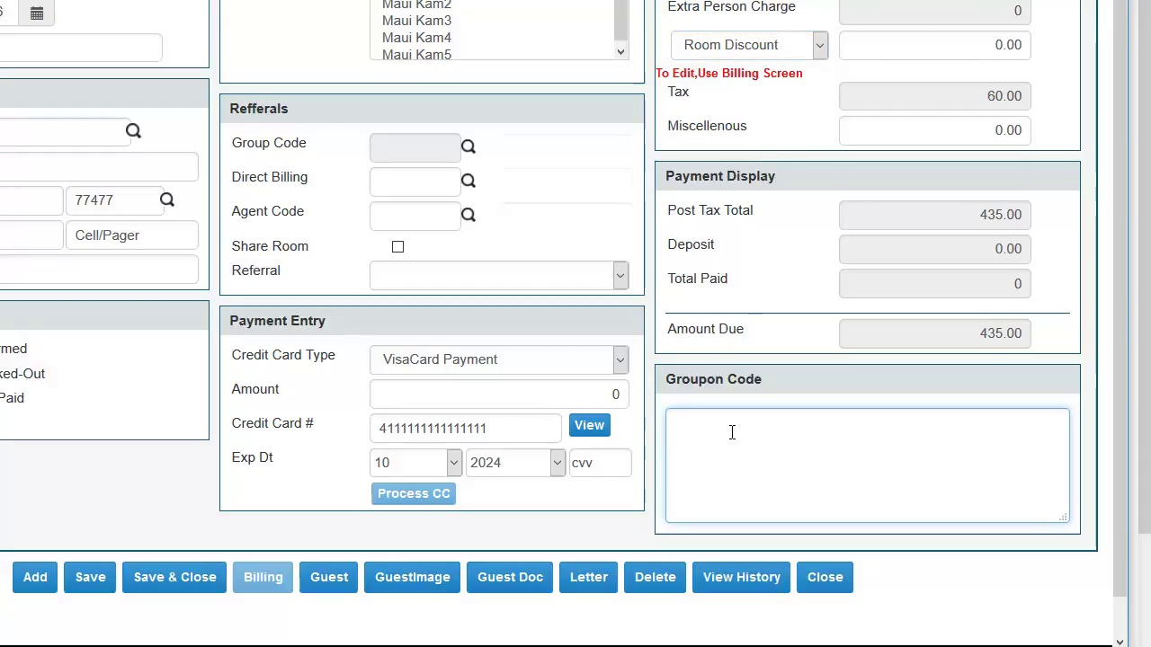
pyautogui.write('Notes')
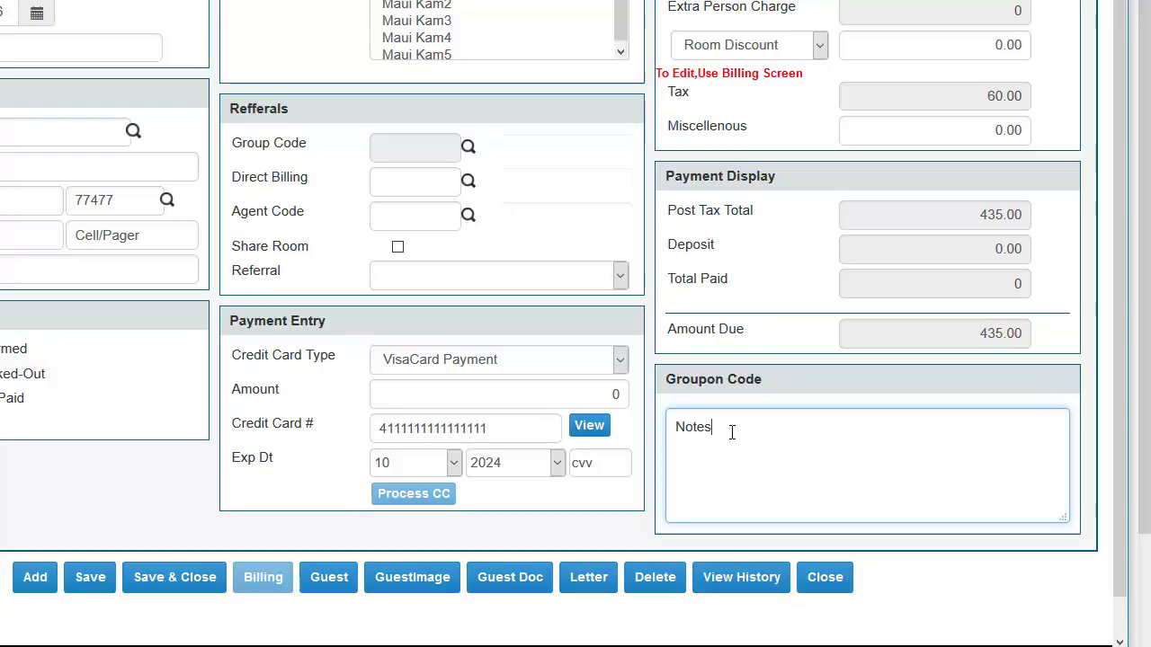
pyautogui.write(':')
pyautogui.moveTo(676, 380); pyautogui.dragTo(751, 426)
pyautogui.click(772, 391)
pyautogui.moveTo(771, 384); pyautogui.dragTo(674, 380)
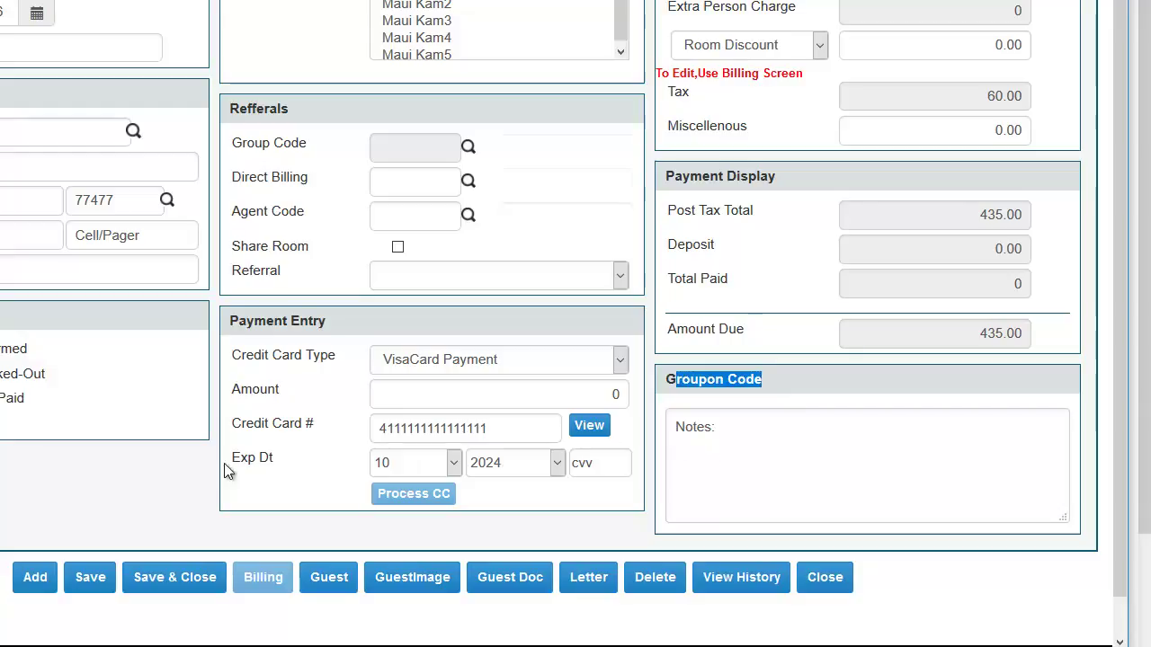
pyautogui.click(99, 582)
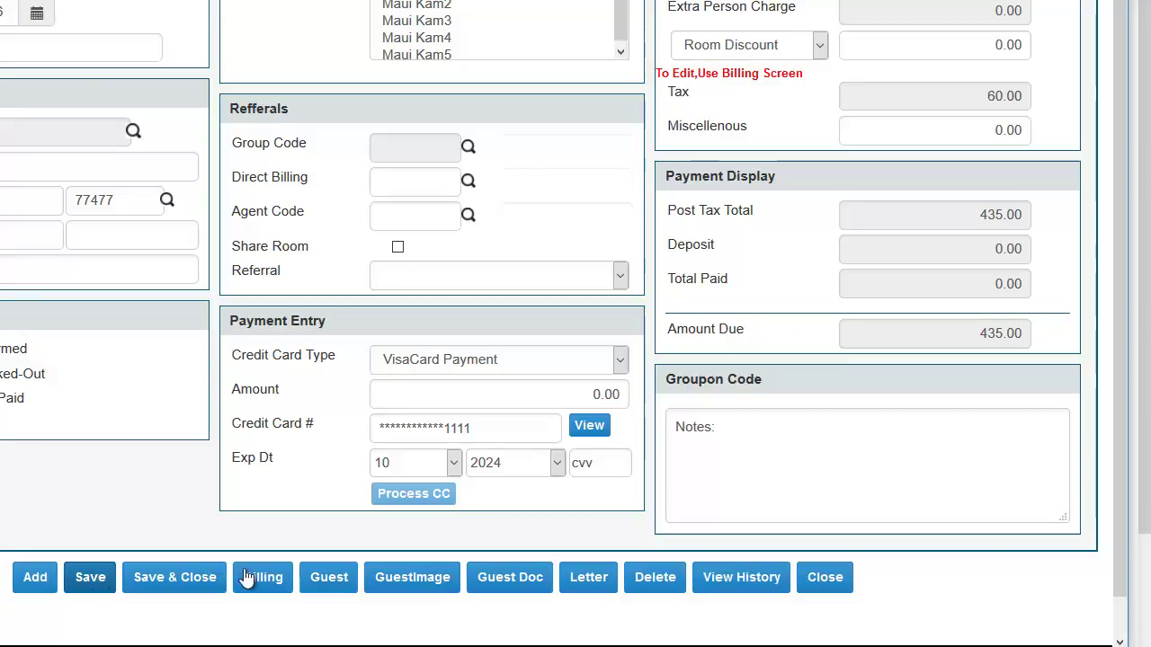
# Step: Email the guest the Confirmation Letter with a 'notes......' line added below the greeting
pyautogui.click(583, 580)
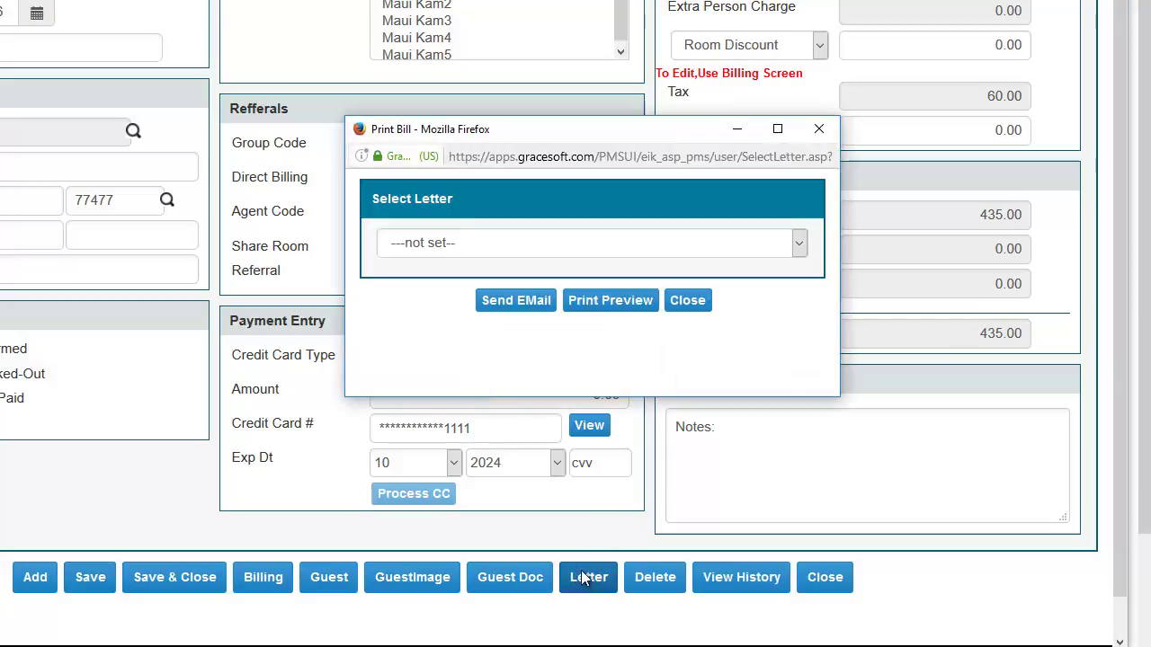
pyautogui.click(546, 241)
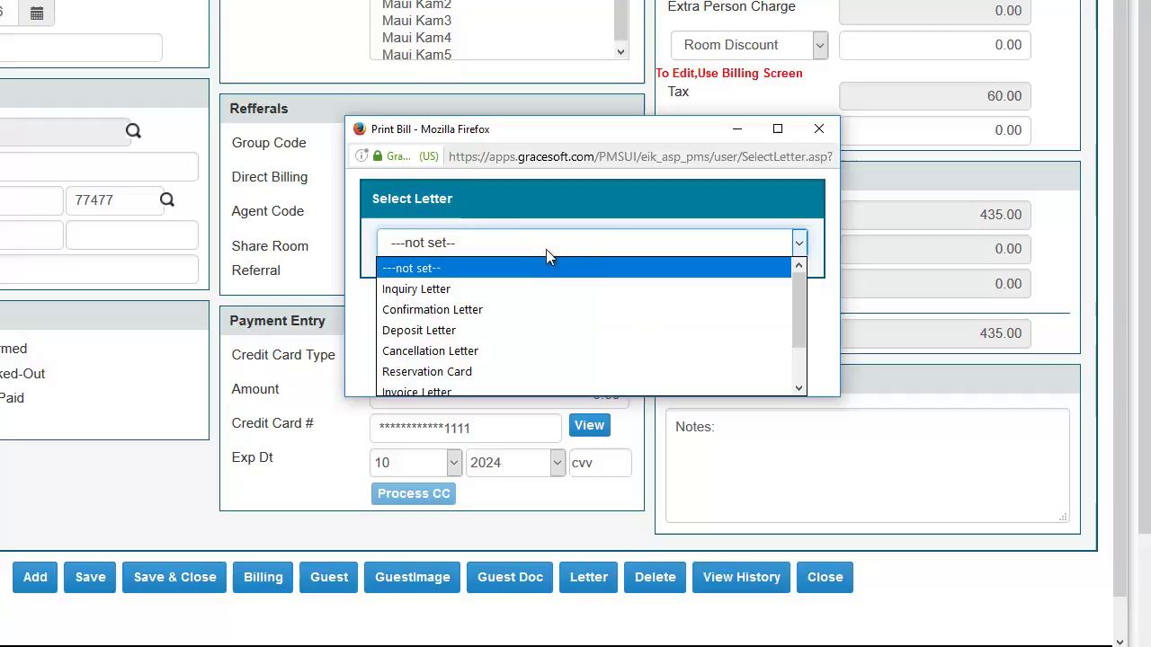
pyautogui.click(523, 312)
pyautogui.click(519, 304)
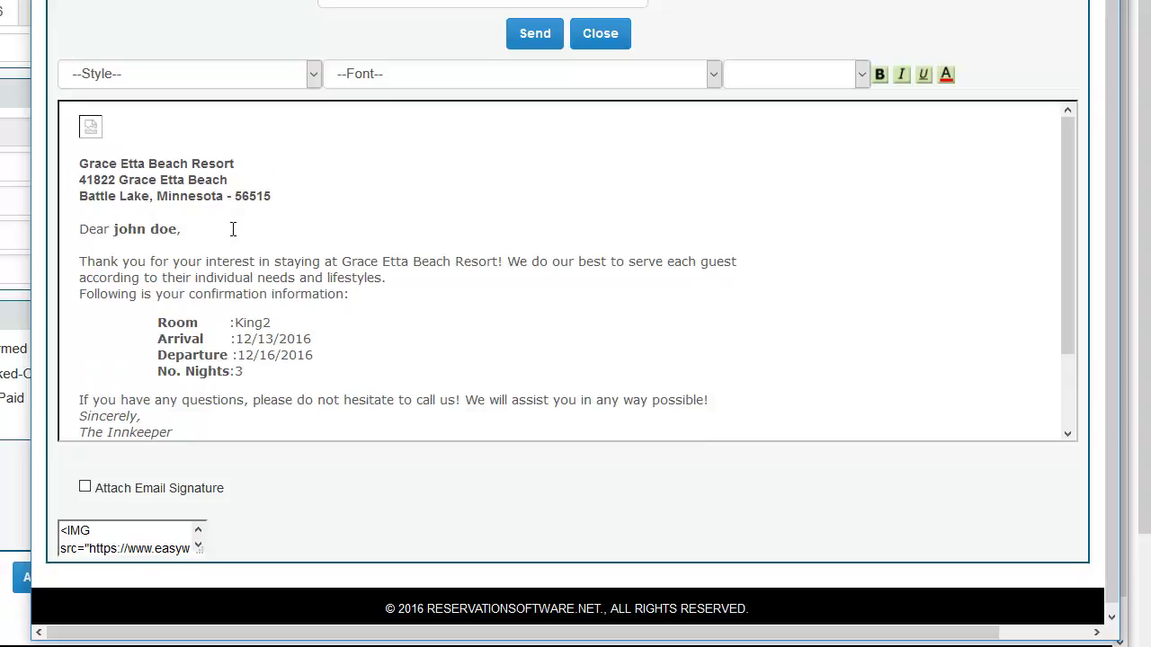
pyautogui.press('Return')
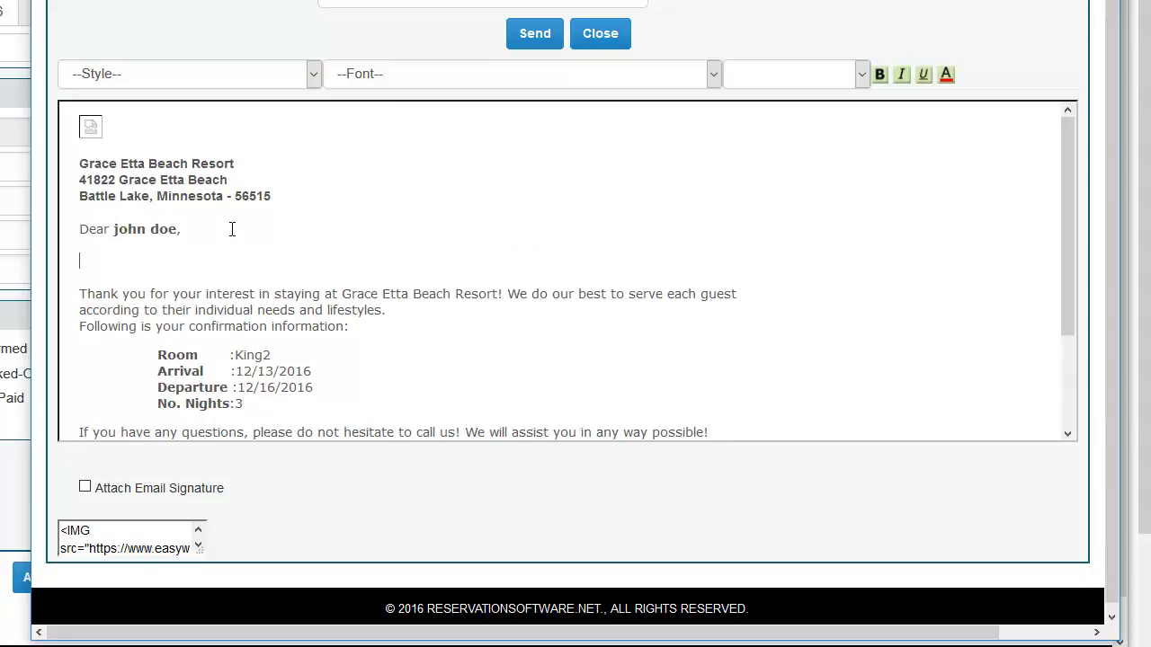
pyautogui.write('notes......')
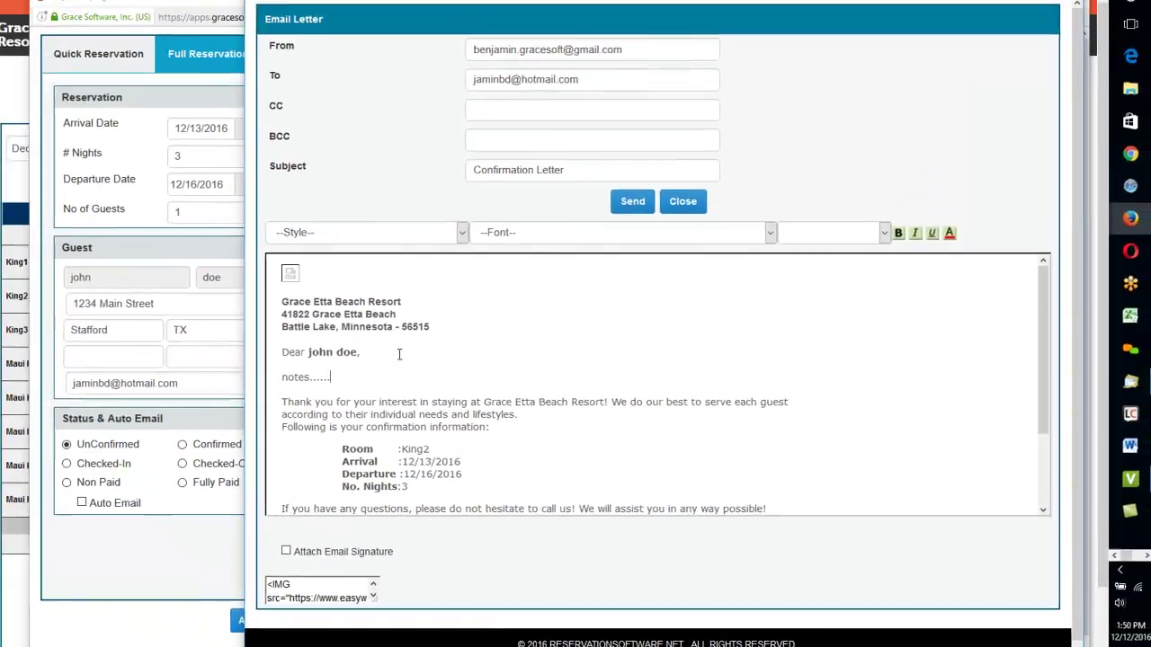
pyautogui.scroll(-2, 311, 397)
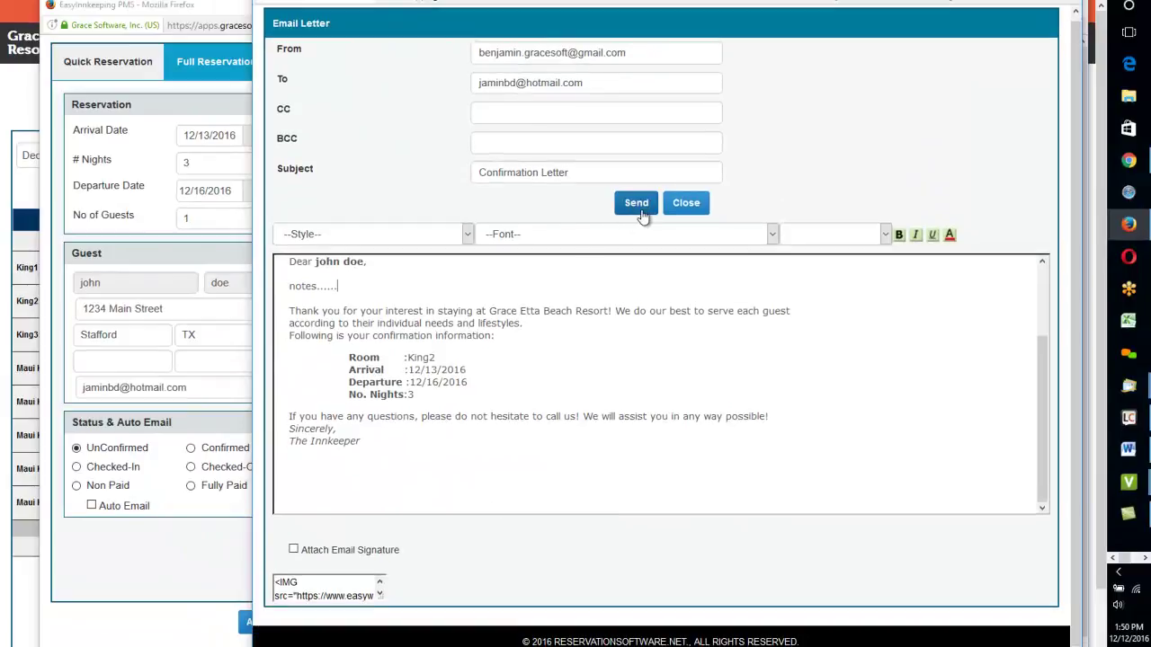
pyautogui.click(636, 204)
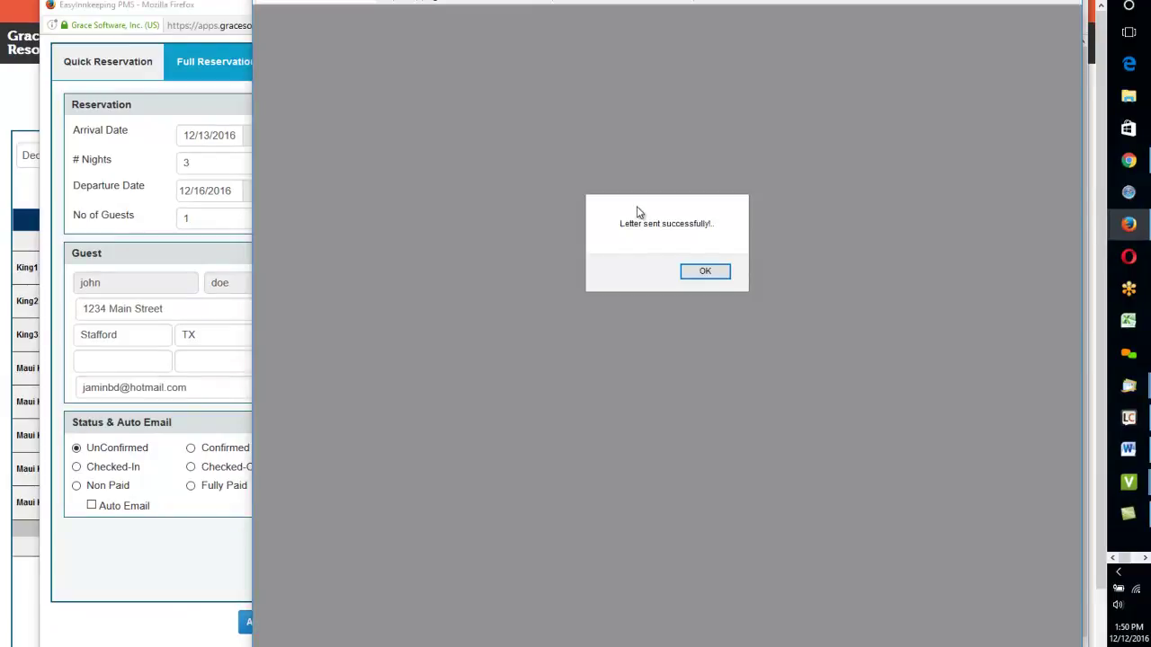
pyautogui.click(715, 273)
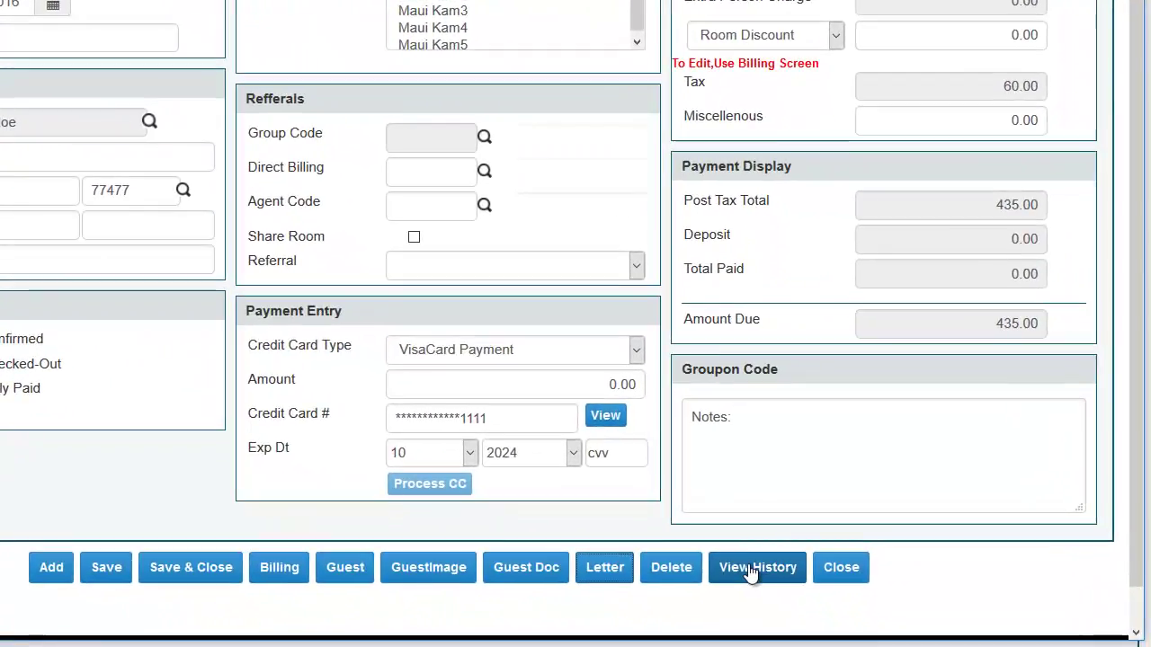
pyautogui.click(751, 569)
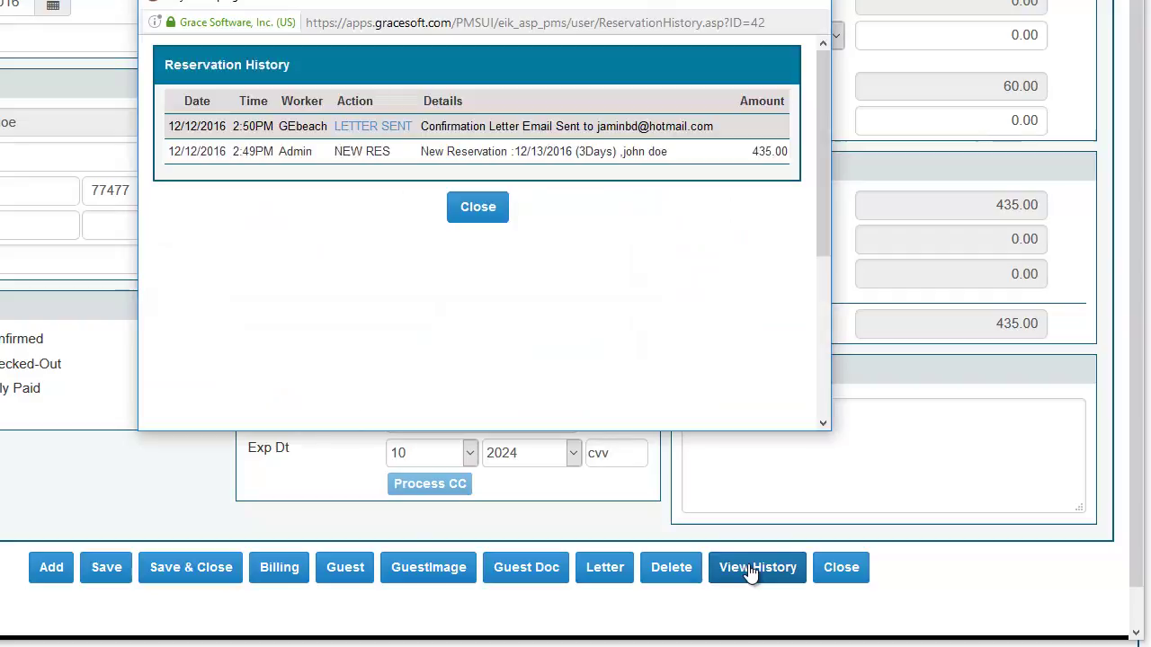
pyautogui.moveTo(597, 126); pyautogui.dragTo(715, 127)
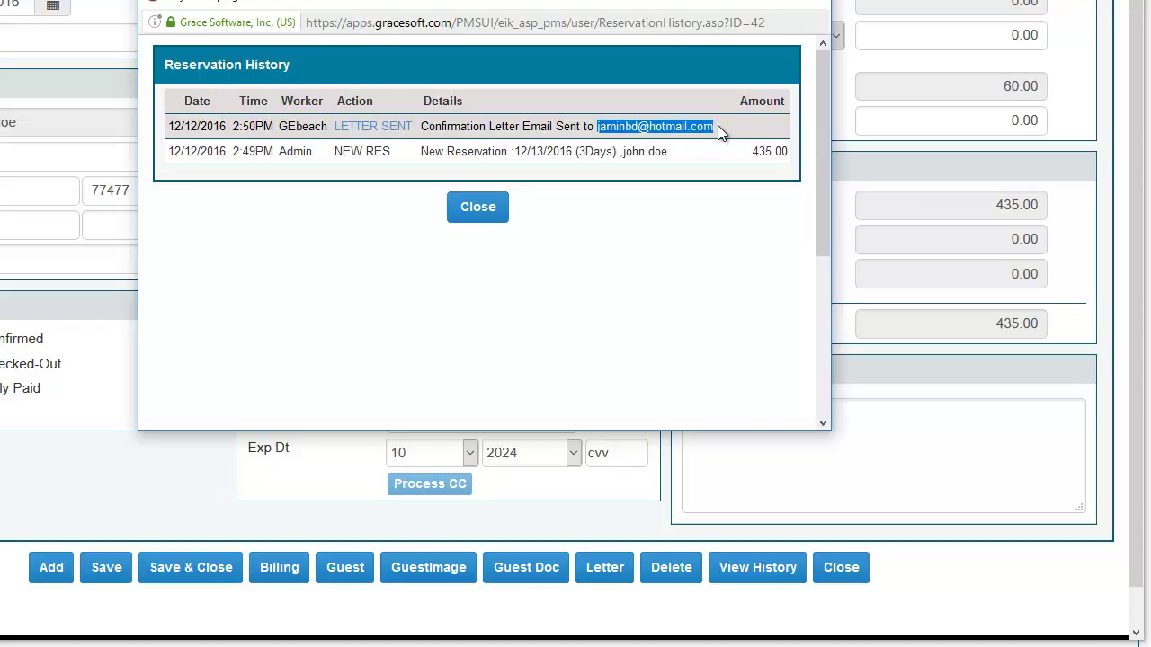
pyautogui.click(552, 126)
pyautogui.moveTo(171, 131); pyautogui.dragTo(320, 131)
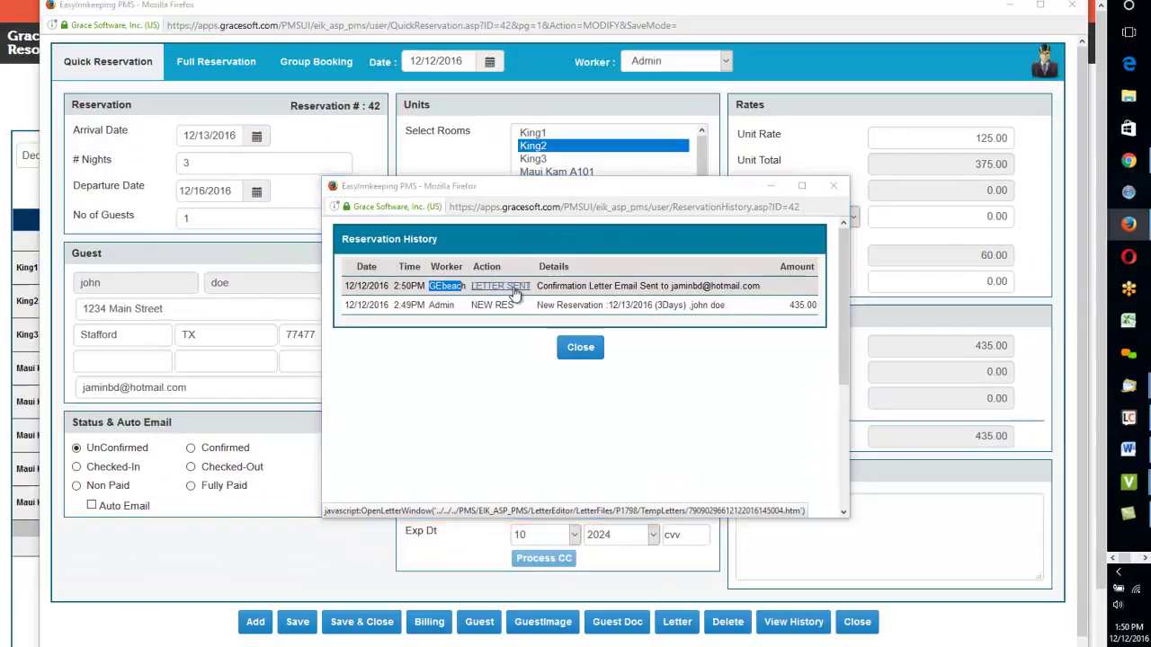
pyautogui.click(515, 293)
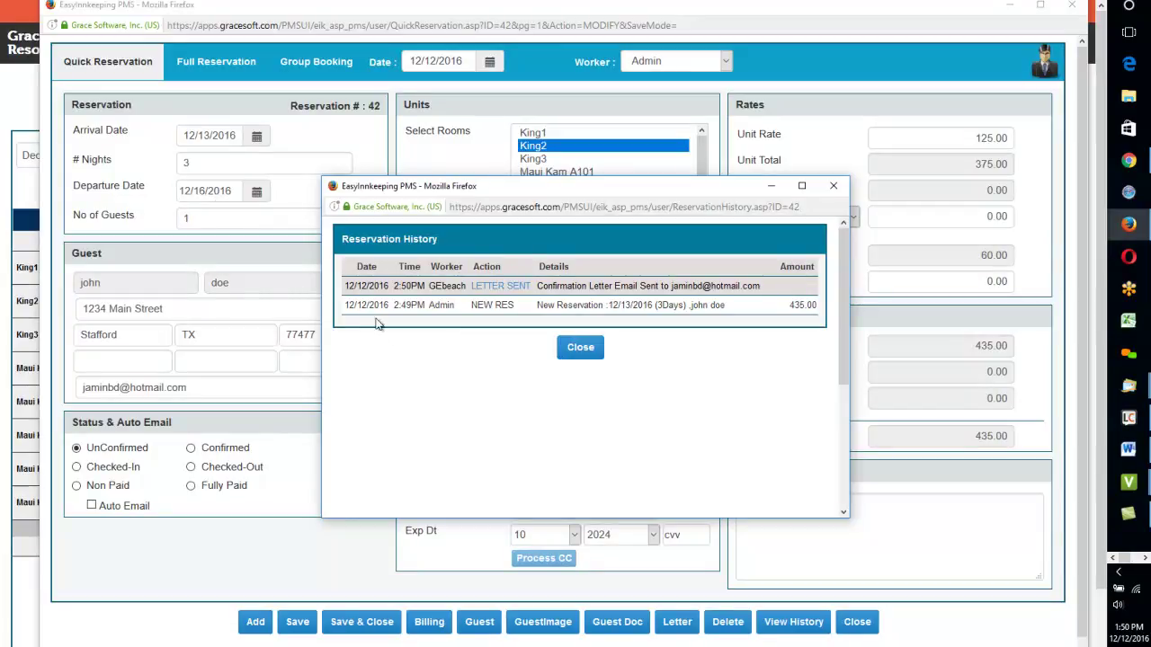
pyautogui.moveTo(366, 306); pyautogui.dragTo(715, 312)
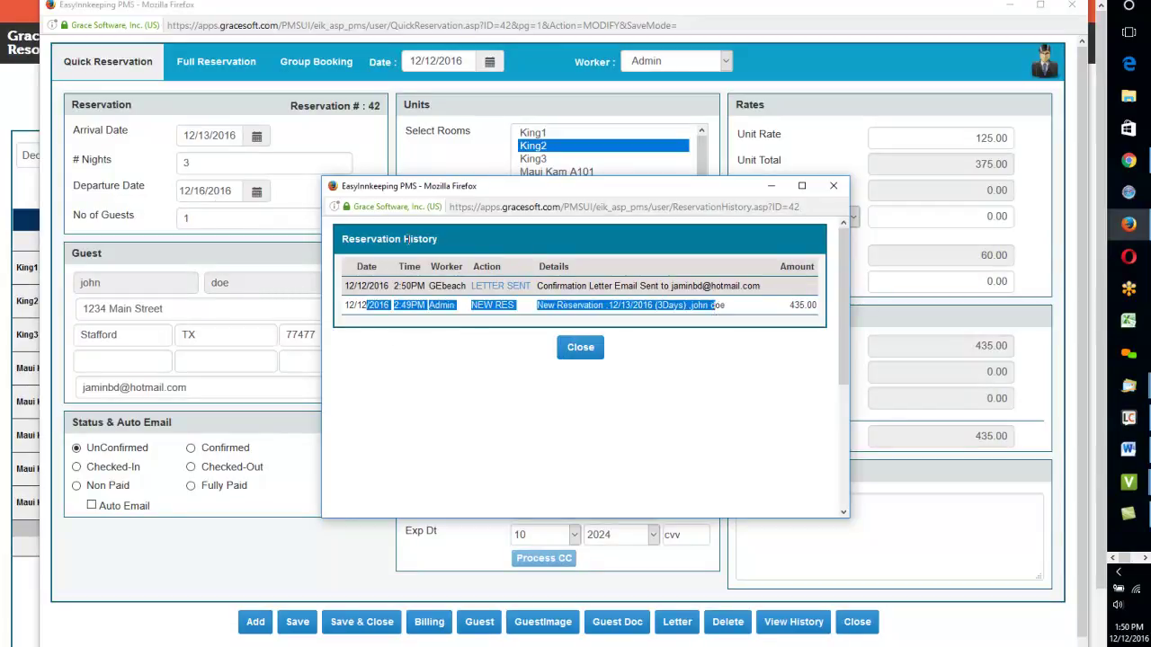
pyautogui.click(440, 303)
pyautogui.moveTo(470, 305); pyautogui.dragTo(510, 308)
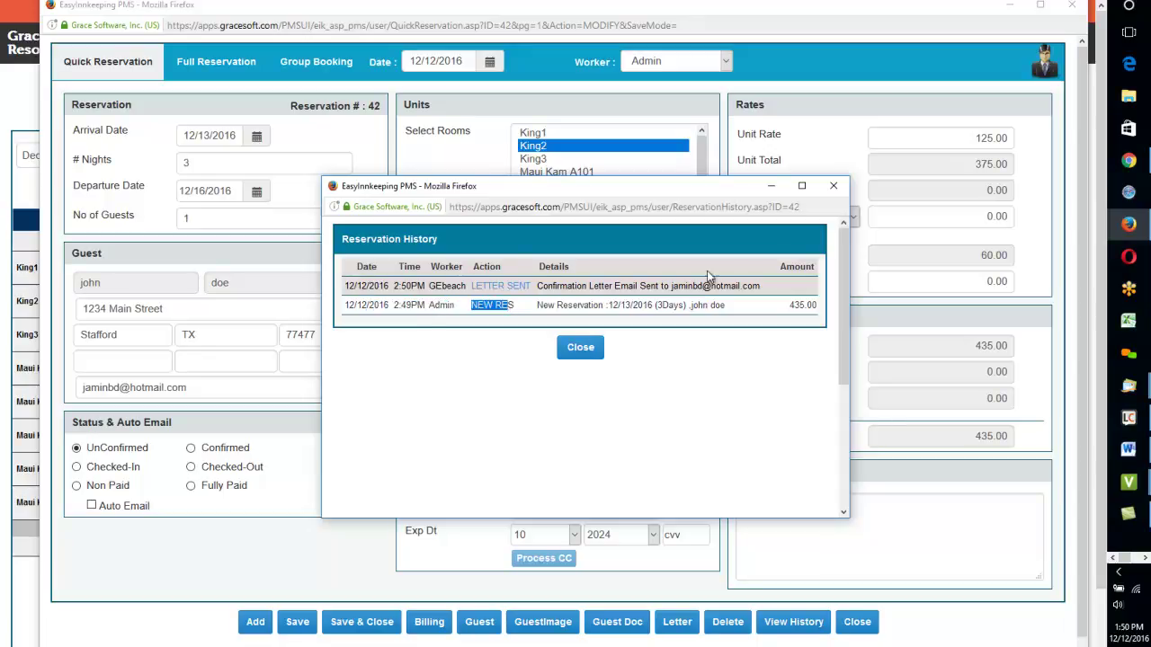
pyautogui.click(834, 186)
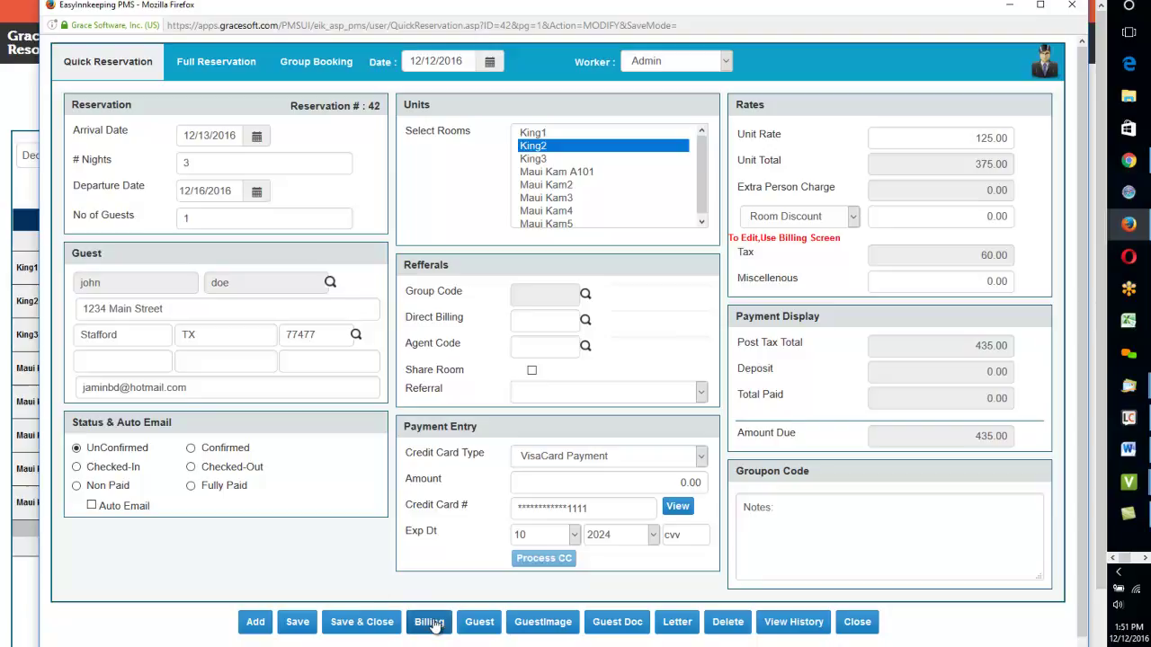
# Step: Open Billing, browse the Restaurant account codes, then close the billing and reservation windows
pyautogui.click(430, 623)
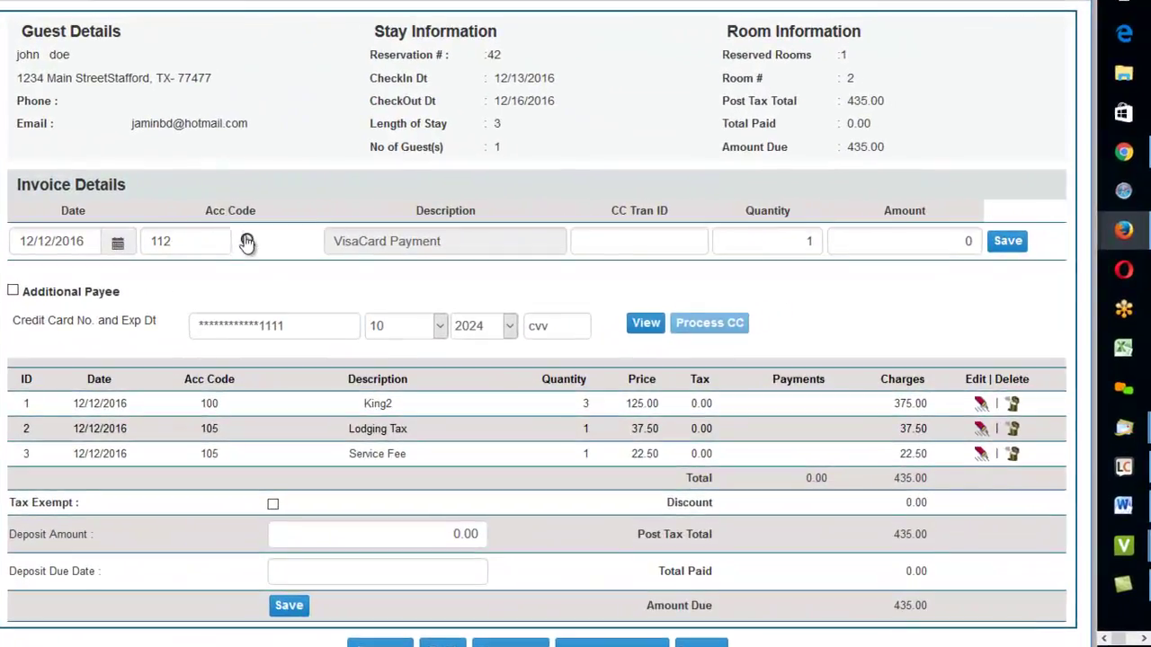
pyautogui.click(251, 241)
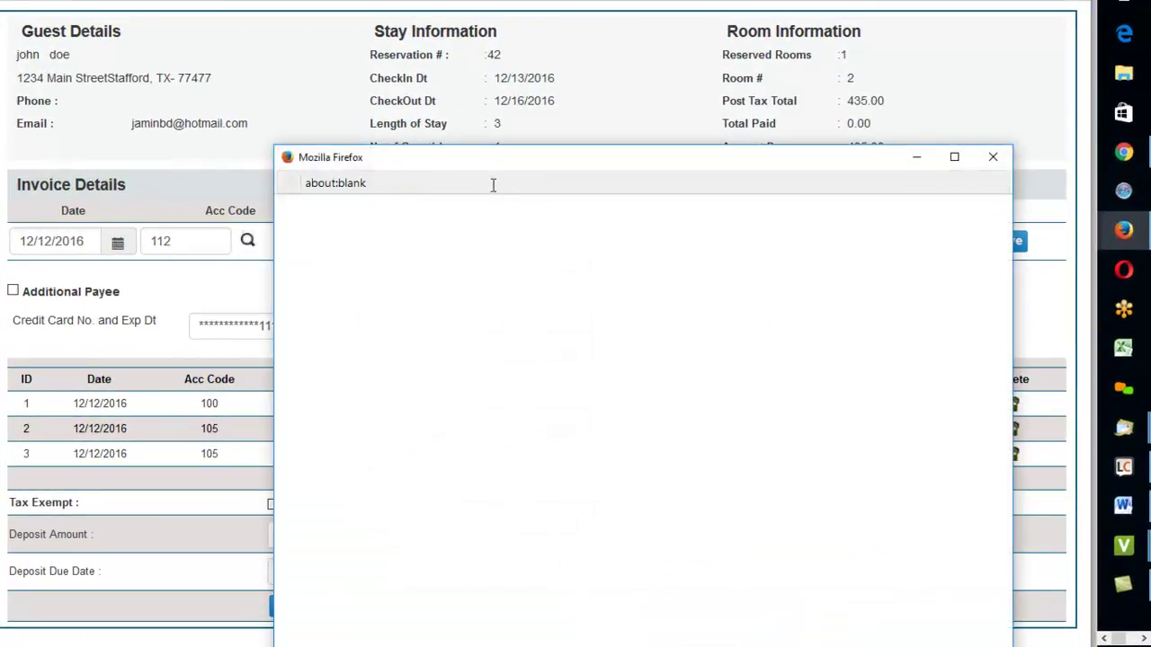
pyautogui.moveTo(453, 56); pyautogui.dragTo(437, 31)
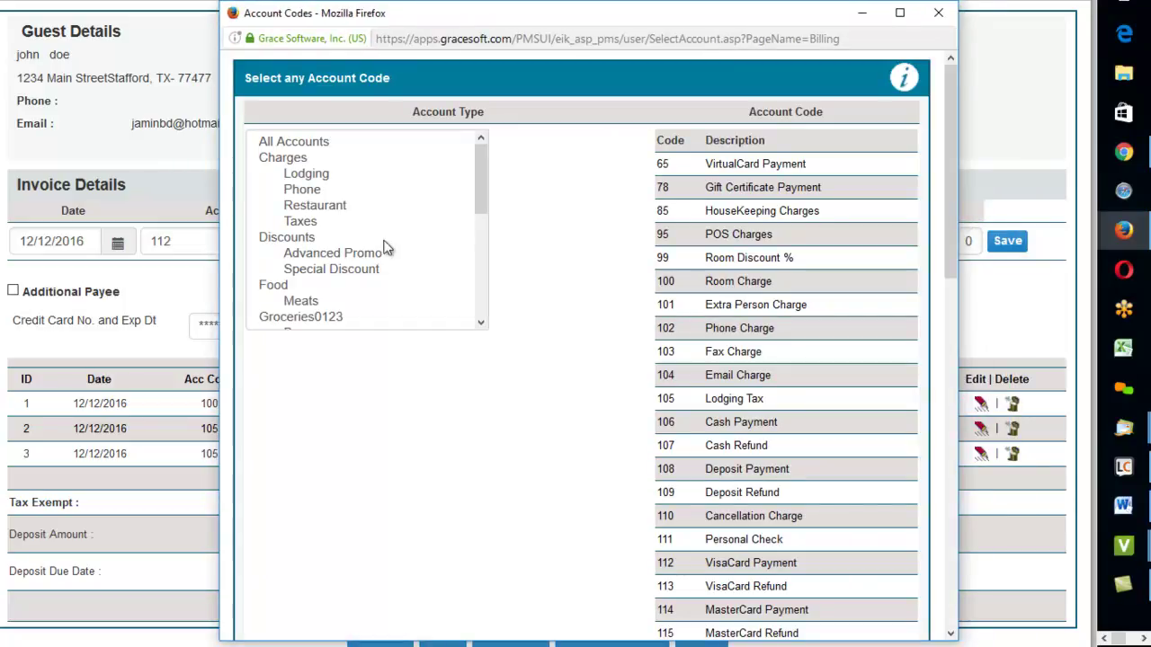
pyautogui.click(310, 211)
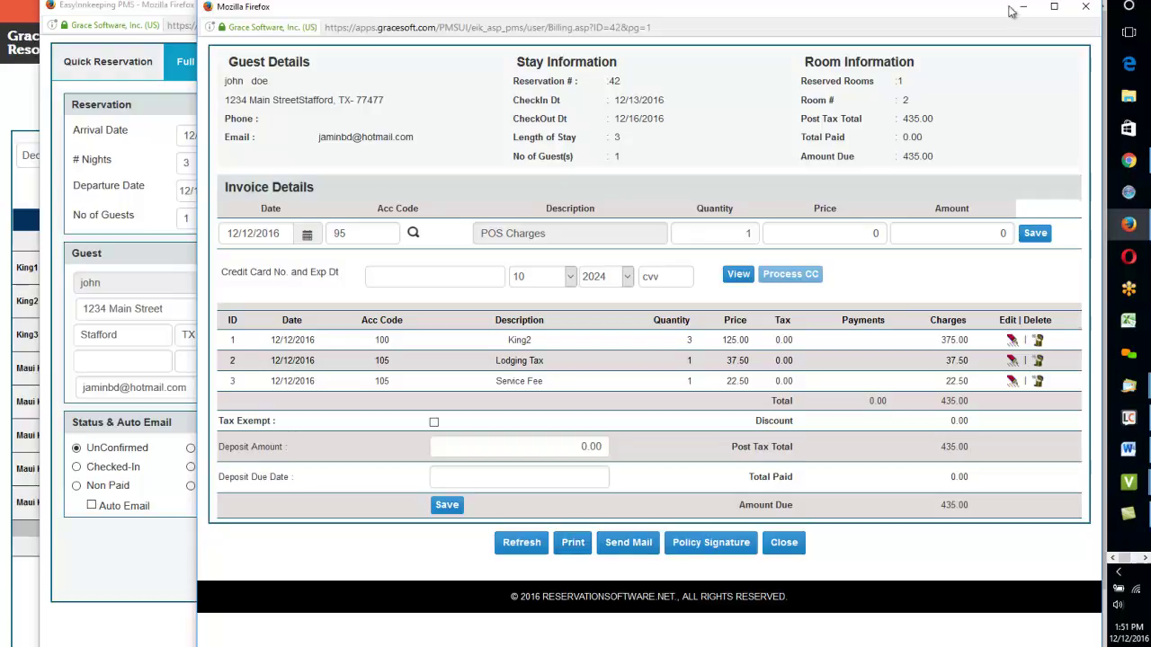
pyautogui.click(1087, 7)
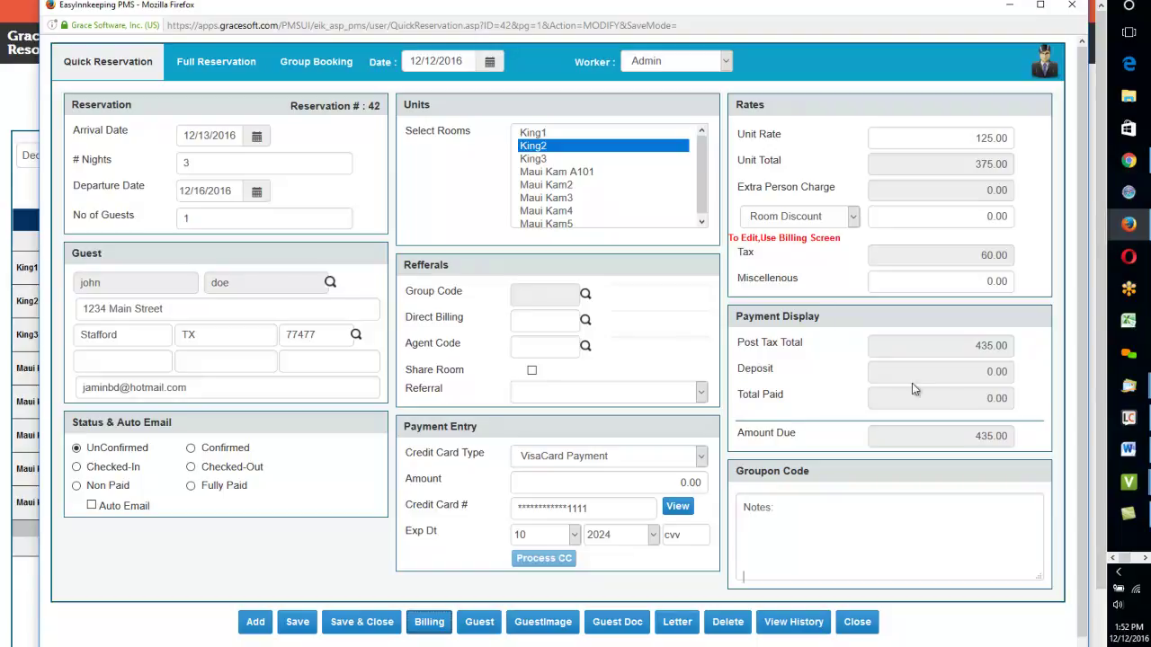
pyautogui.click(1072, 5)
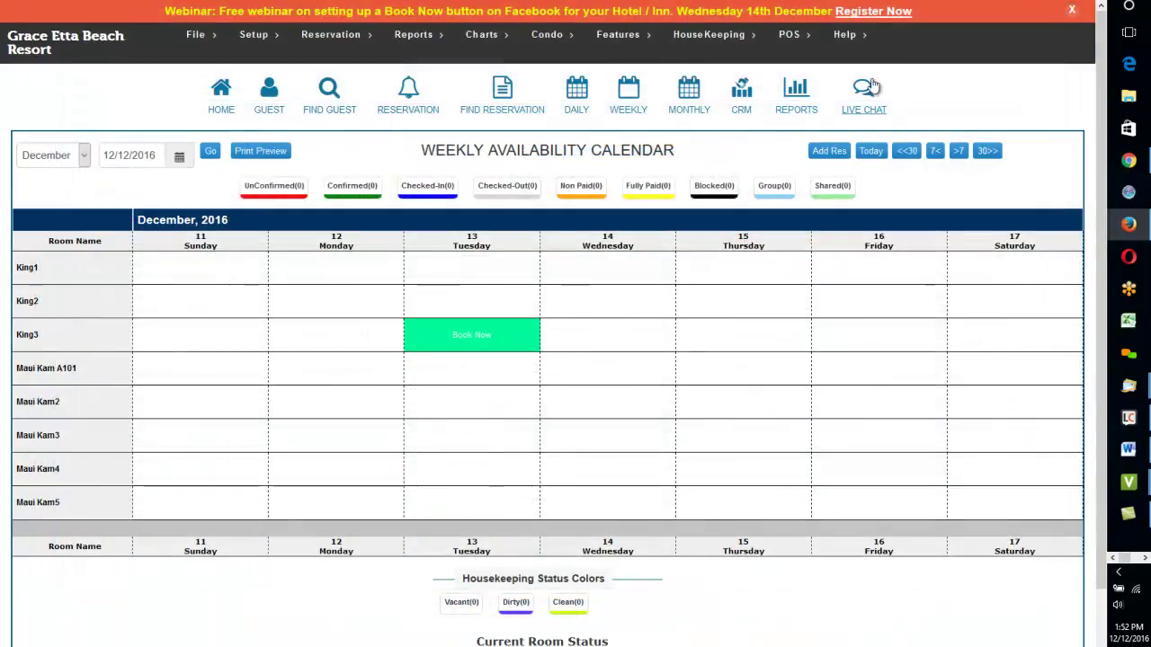